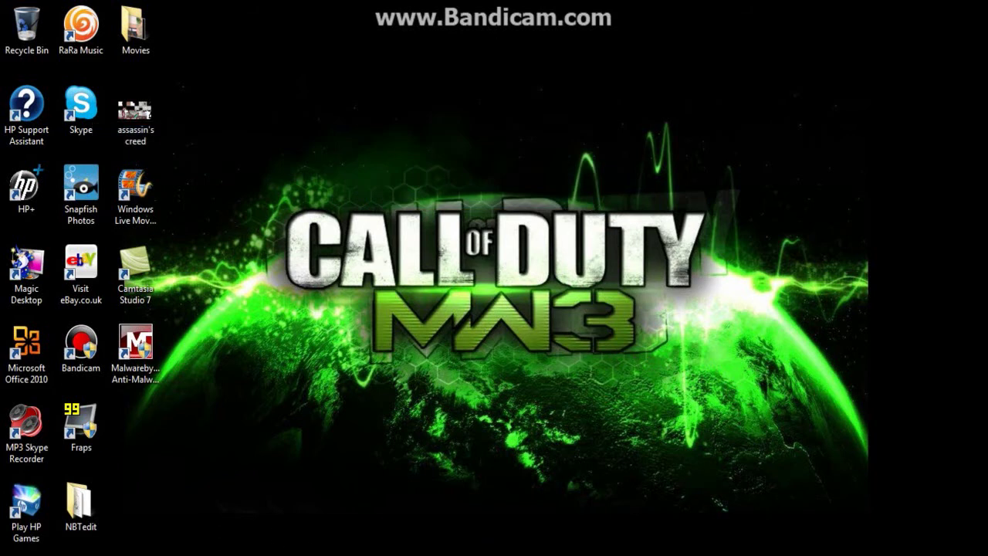
Launch Fraps, switch to its General settings, and minimize it behind the Minecraft Launcher
{"action": "left_click", "coordinate": [527, 304]}
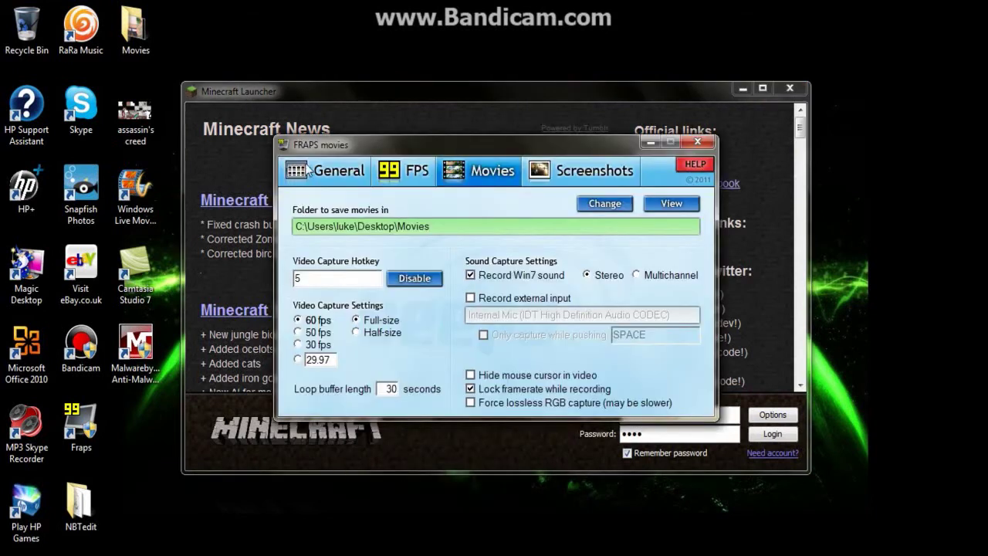
{"action": "left_click", "coordinate": [307, 170]}
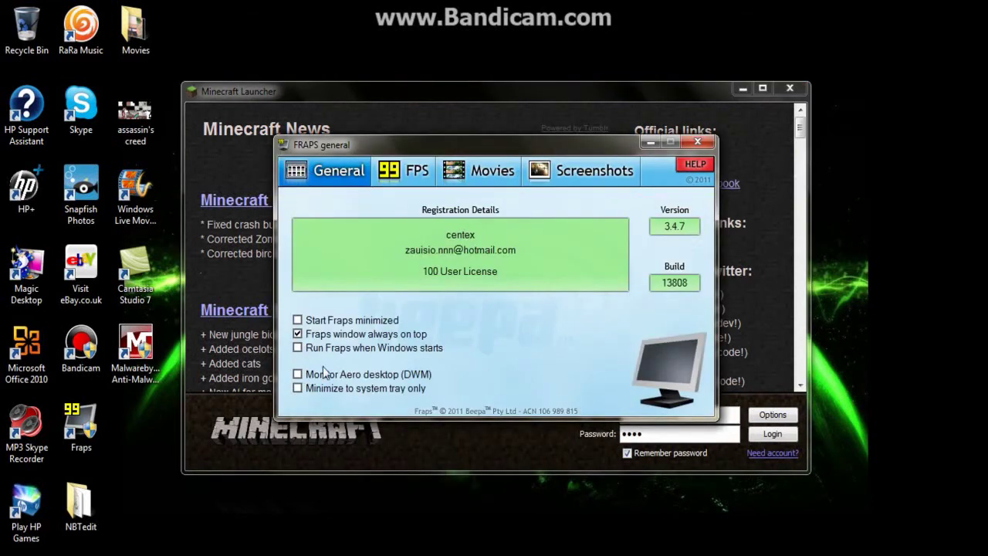
{"action": "left_click", "coordinate": [649, 144]}
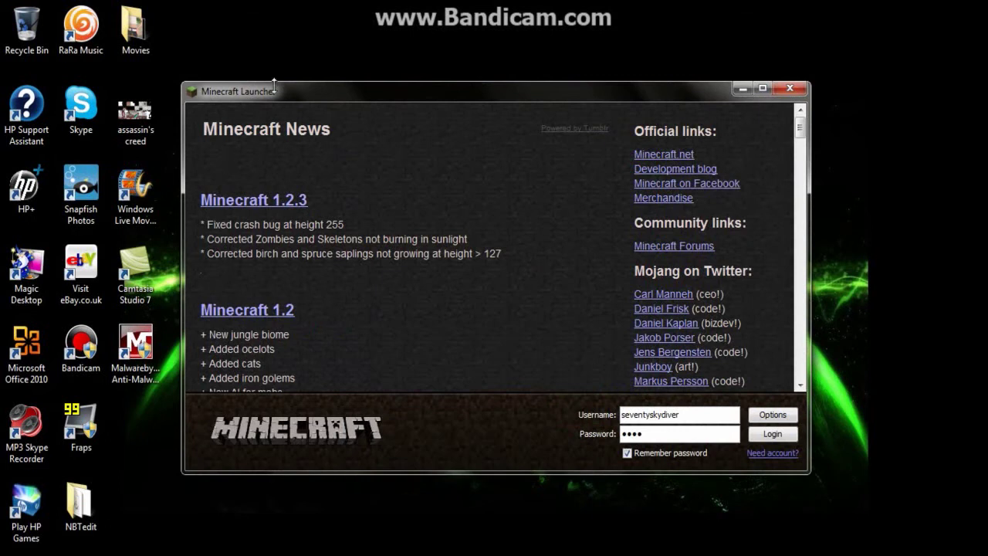
{"action": "left_click_drag", "start_coordinate": [271, 104], "coordinate": [259, 87]}
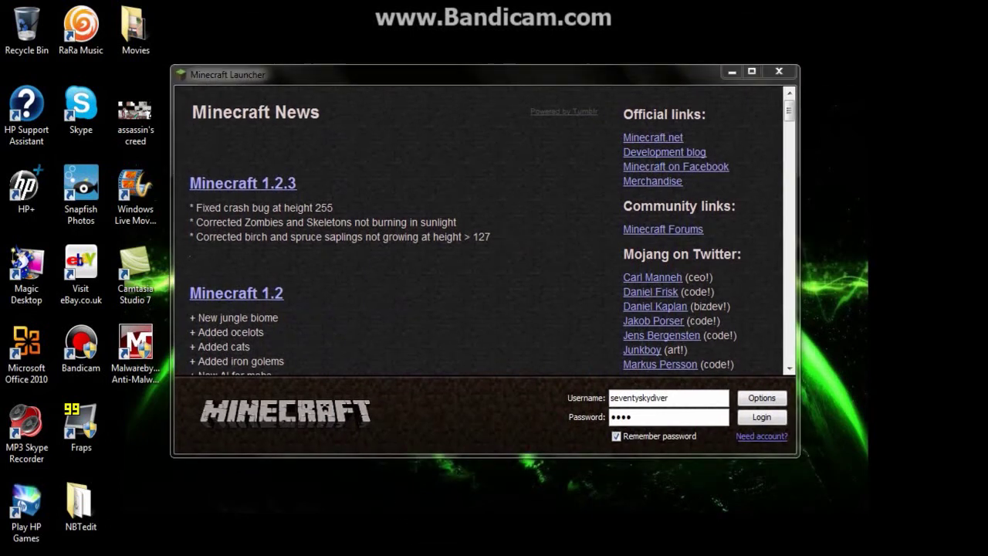
{"action": "left_click", "coordinate": [432, 544]}
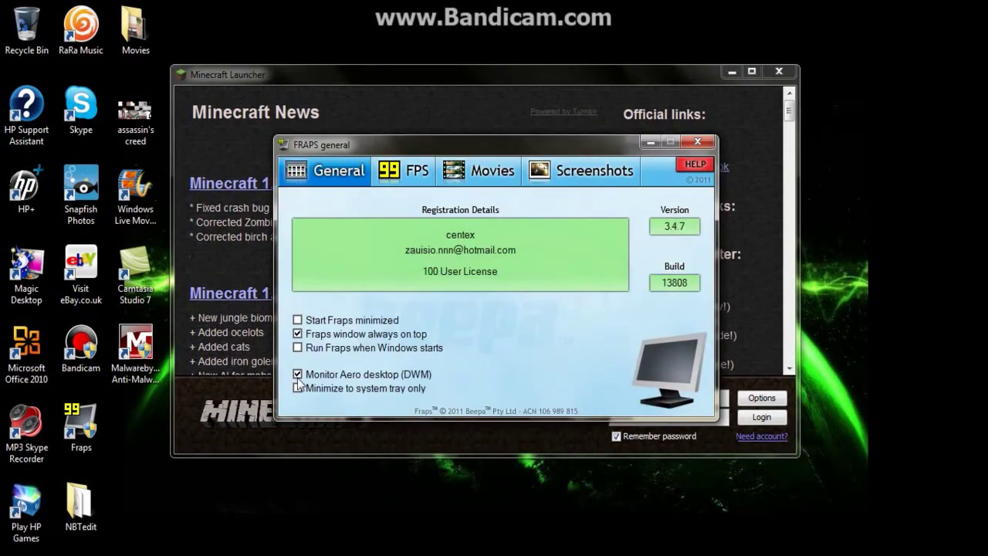
{"action": "left_click", "coordinate": [658, 143]}
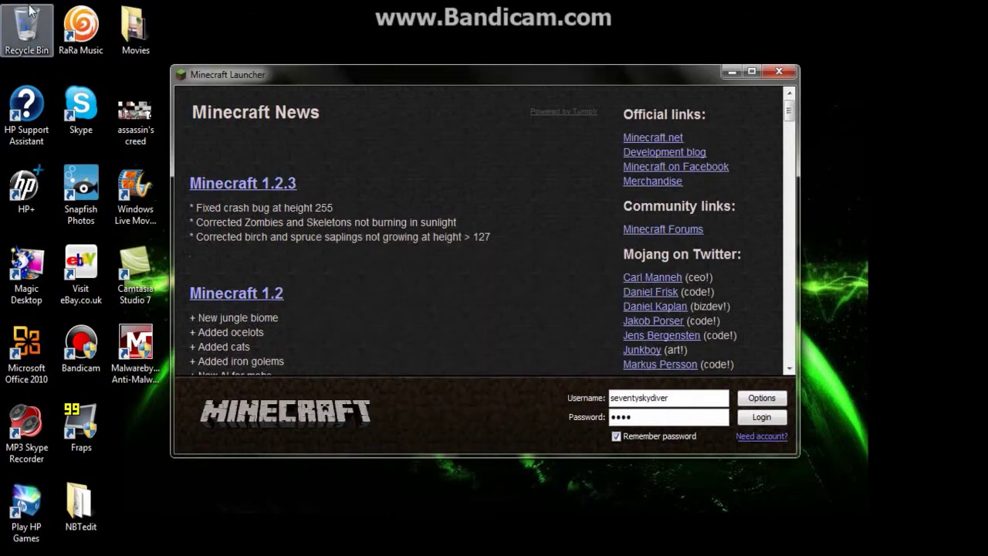
Log in to Minecraft, maximize the window, and load the saved single-player world
{"action": "left_click", "coordinate": [785, 421]}
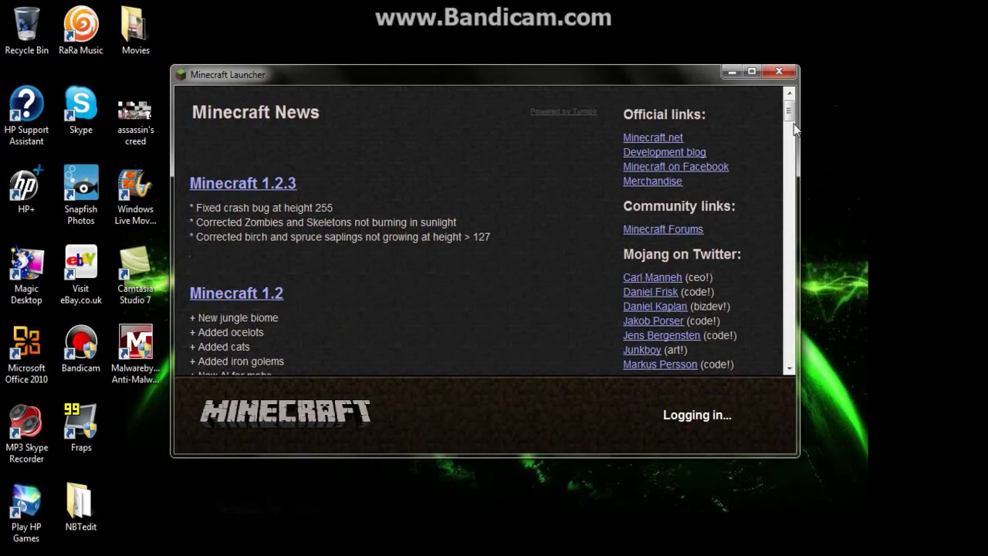
{"action": "left_click", "coordinate": [753, 73]}
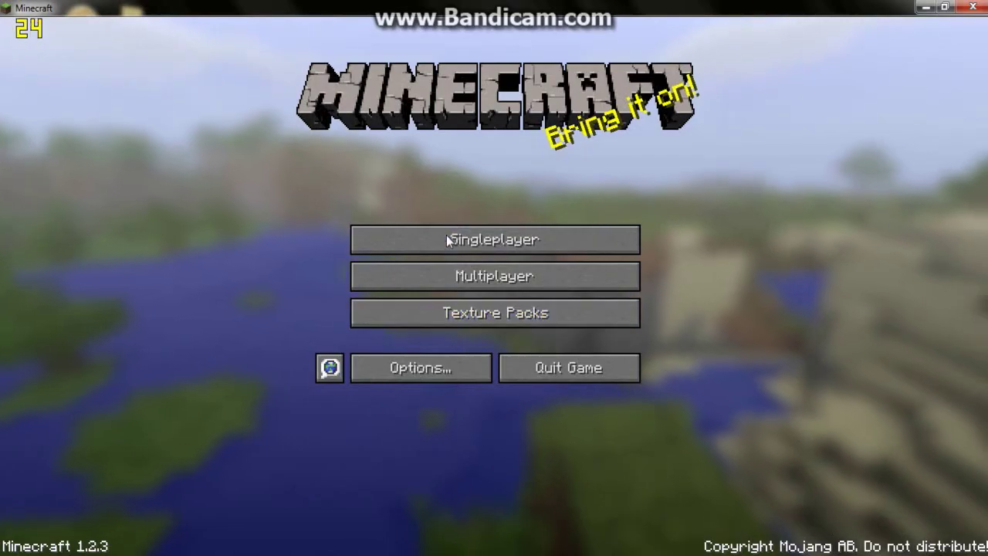
{"action": "left_click", "coordinate": [446, 236]}
{"action": "left_click", "coordinate": [445, 263]}
{"action": "left_click", "coordinate": [375, 499]}
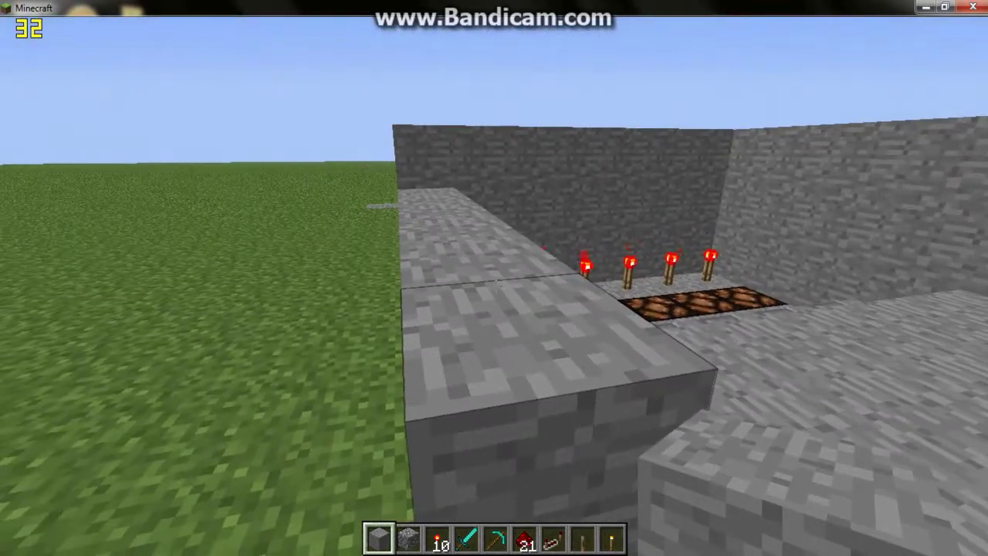
Climb the stone structure and walk to the redstone lamp row holding the diamond pickaxe
{"action": "key", "text": "space"}
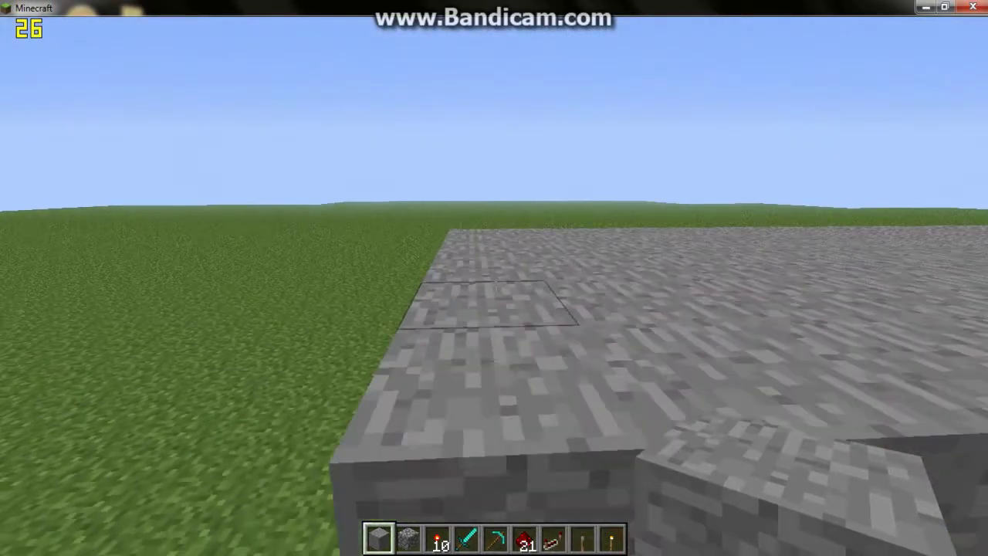
{"action": "key", "text": "w"}
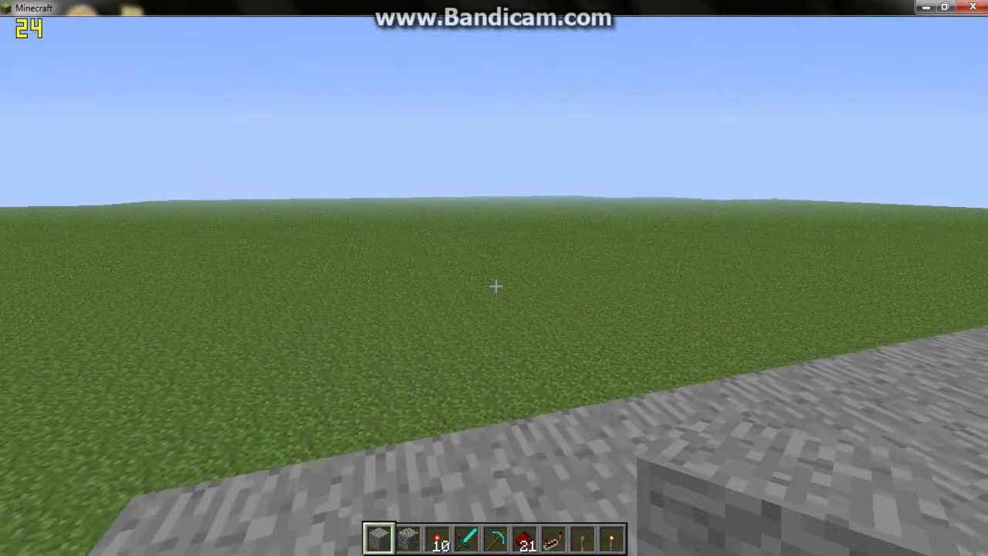
{"action": "key", "text": "5"}
{"action": "scroll", "coordinate": [494, 278], "scroll_direction": "down", "scroll_amount": 3}
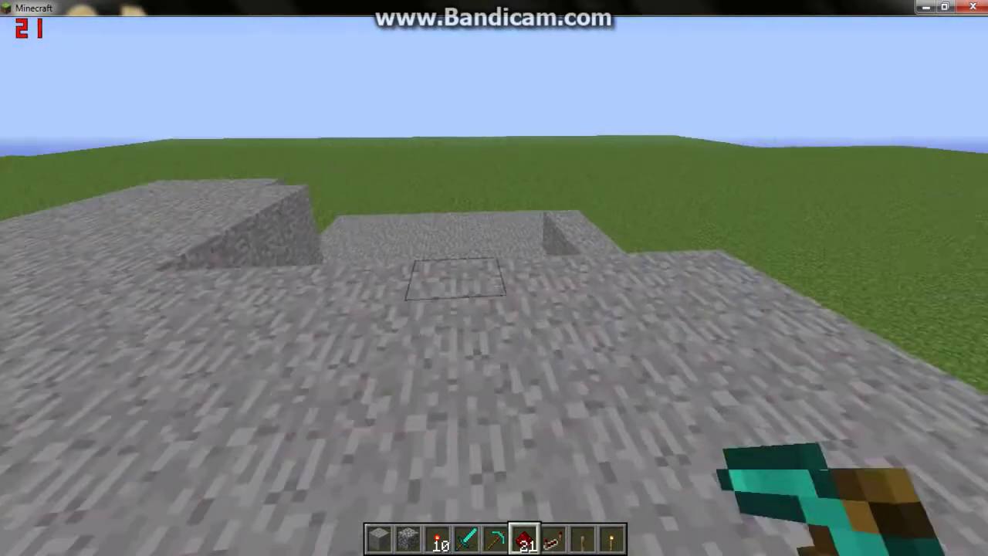
{"action": "key", "text": "w"}
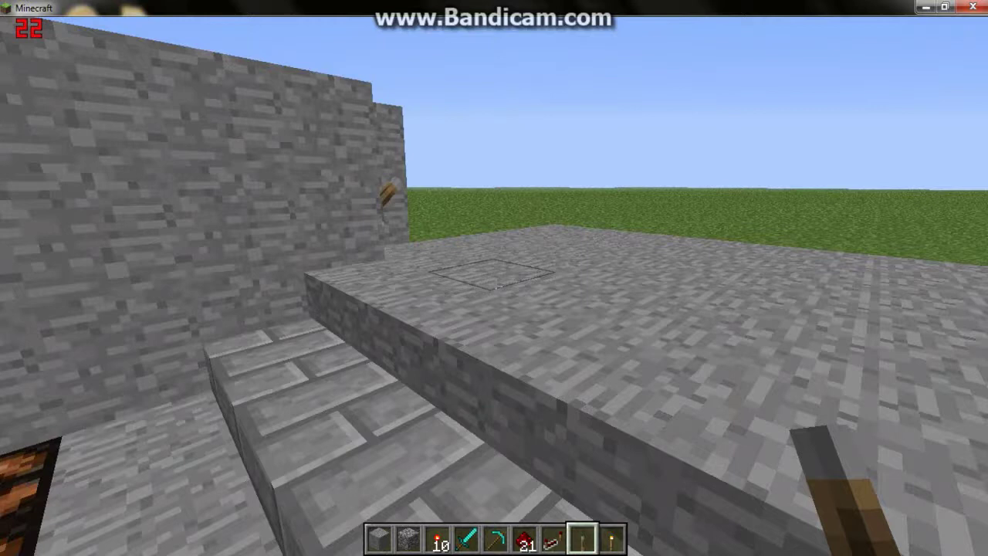
{"action": "key", "text": "w"}
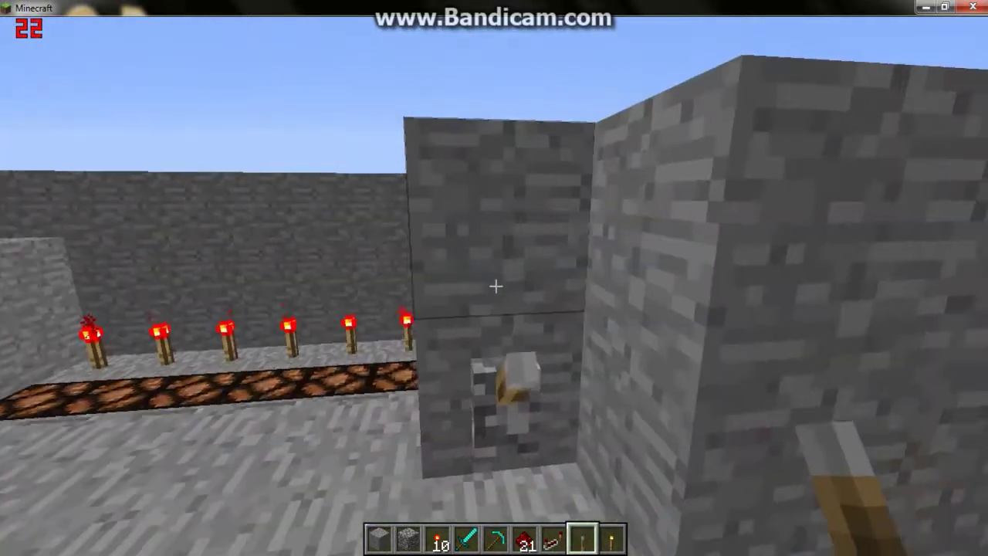
{"action": "key", "text": "w"}
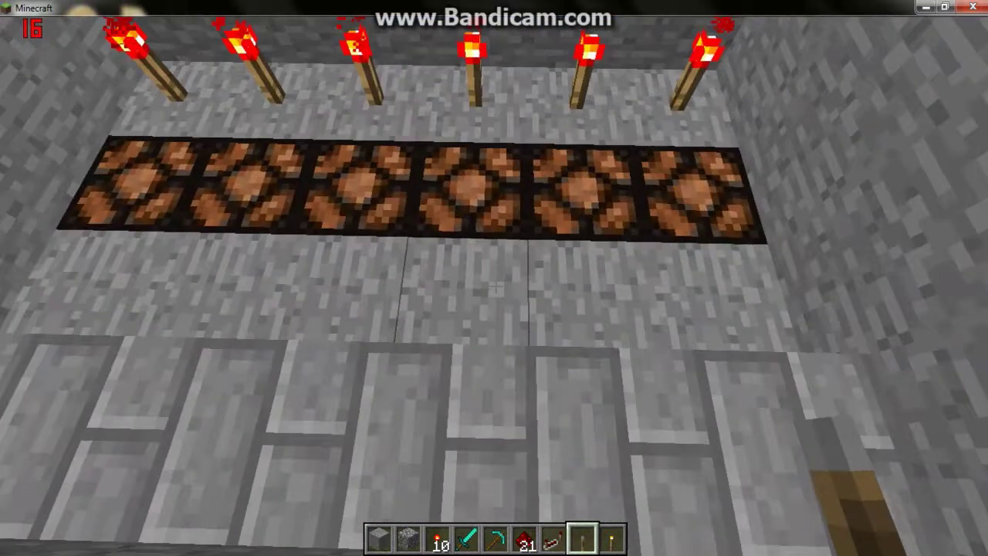
Mine the floor block below the lamps, walk back past the structure, and pause the game
{"action": "left_click", "coordinate": [494, 287]}
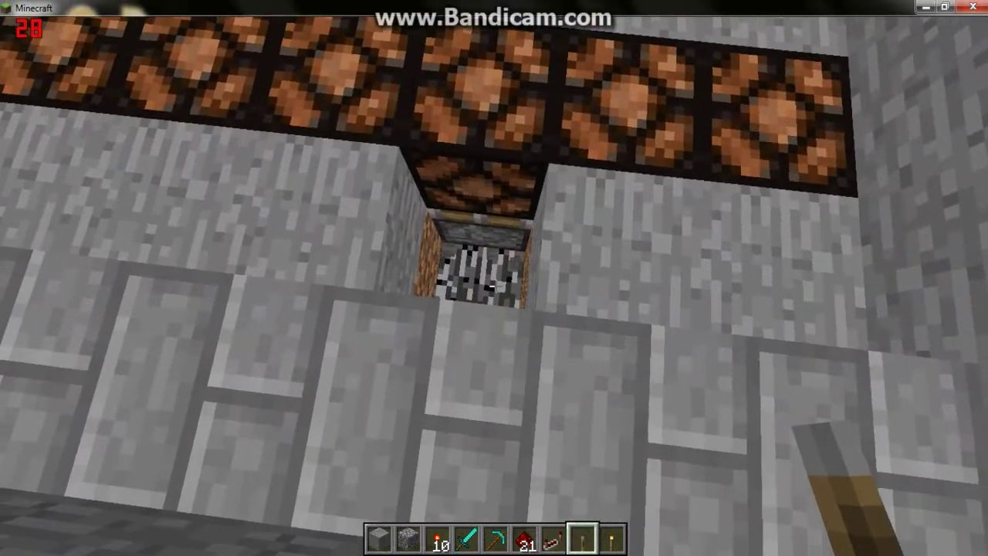
{"action": "key", "text": "1"}
{"action": "key", "text": "w"}
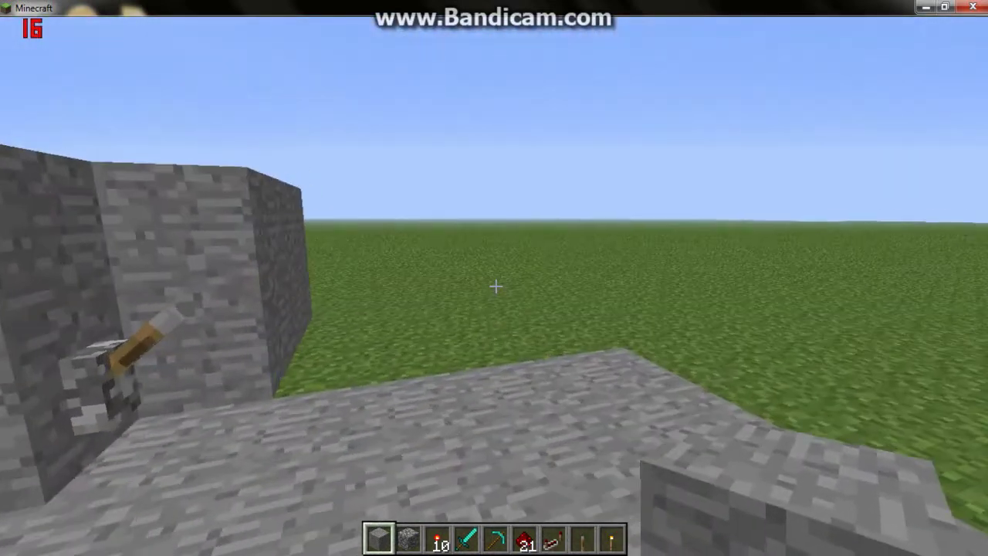
{"action": "key", "text": "w"}
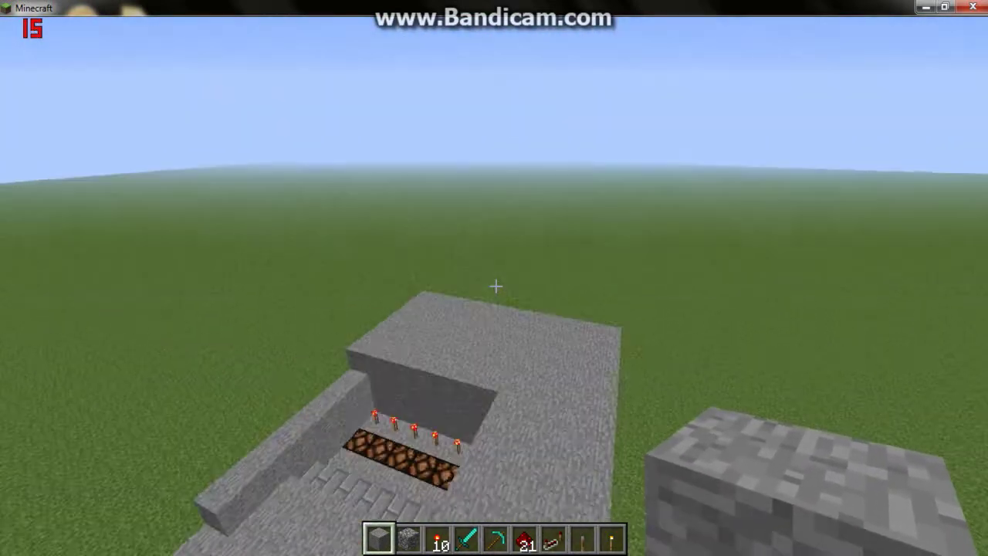
{"action": "key", "text": "w"}
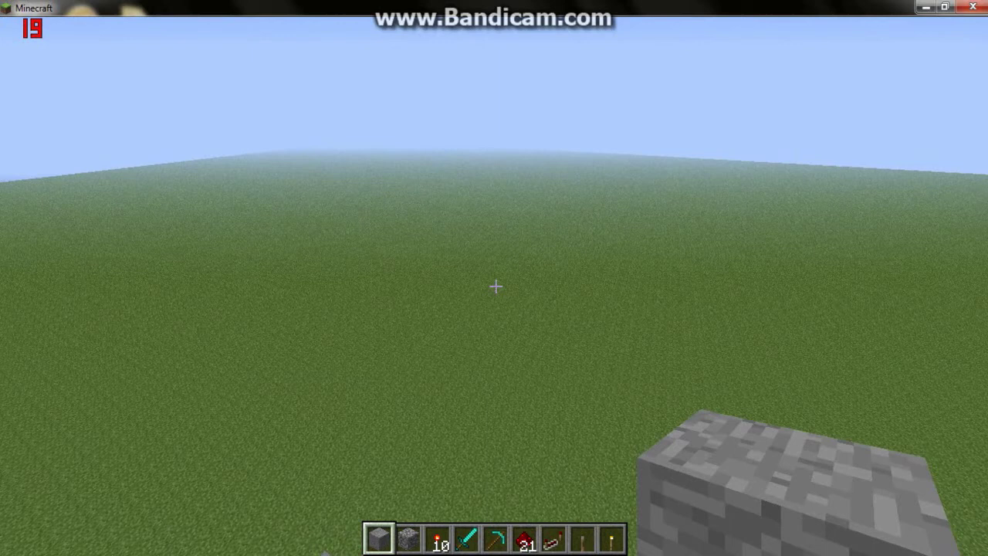
{"action": "key", "text": "s"}
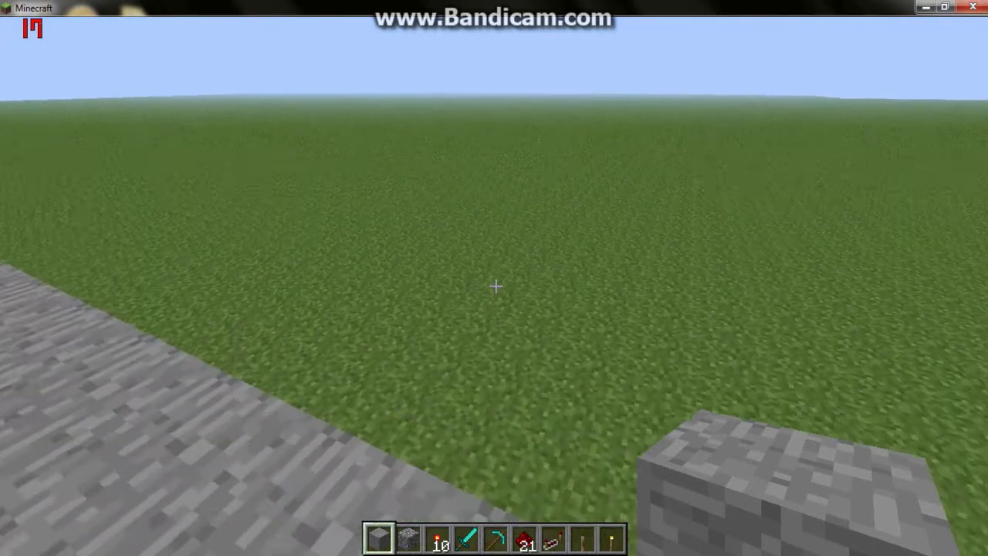
{"action": "key", "text": "w"}
{"action": "key", "text": "5"}
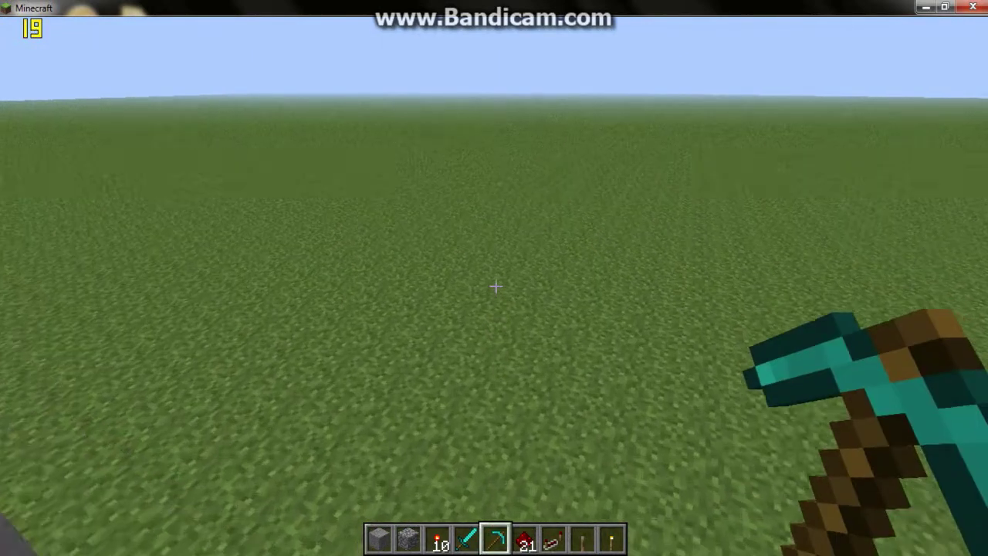
{"action": "key", "text": "Escape"}
Save and quit to title, close Minecraft, and confirm exiting Fraps
{"action": "left_click", "coordinate": [494, 325]}
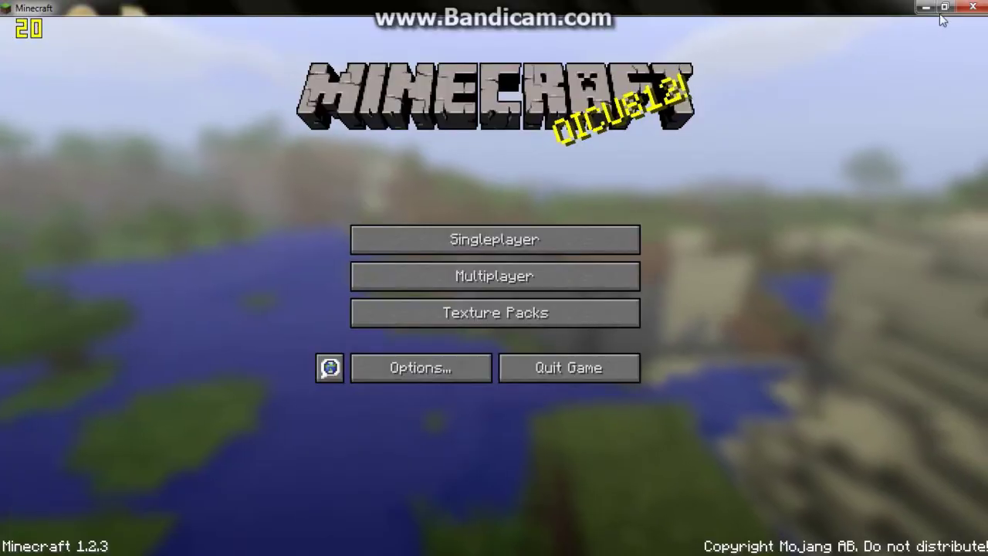
{"action": "left_click", "coordinate": [973, 7]}
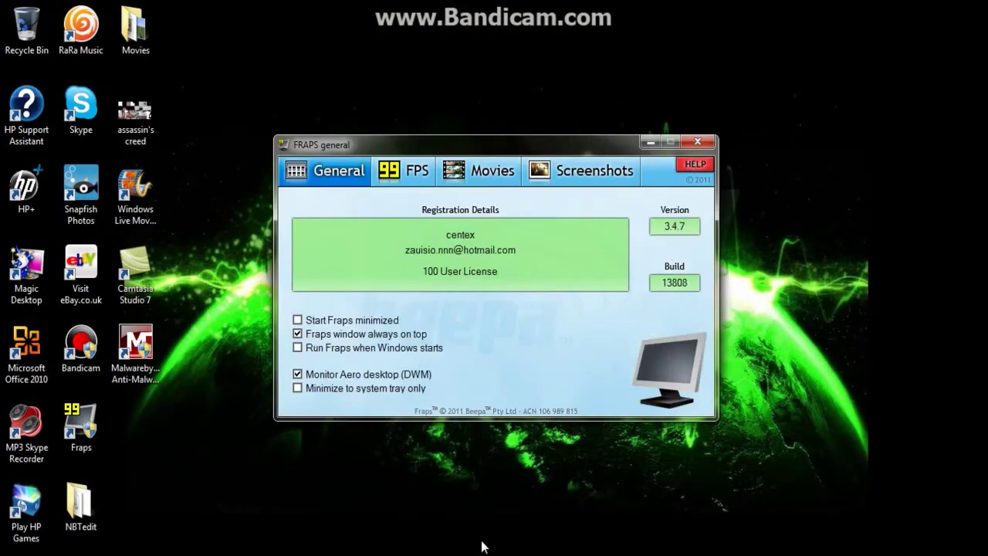
{"action": "left_click", "coordinate": [698, 144]}
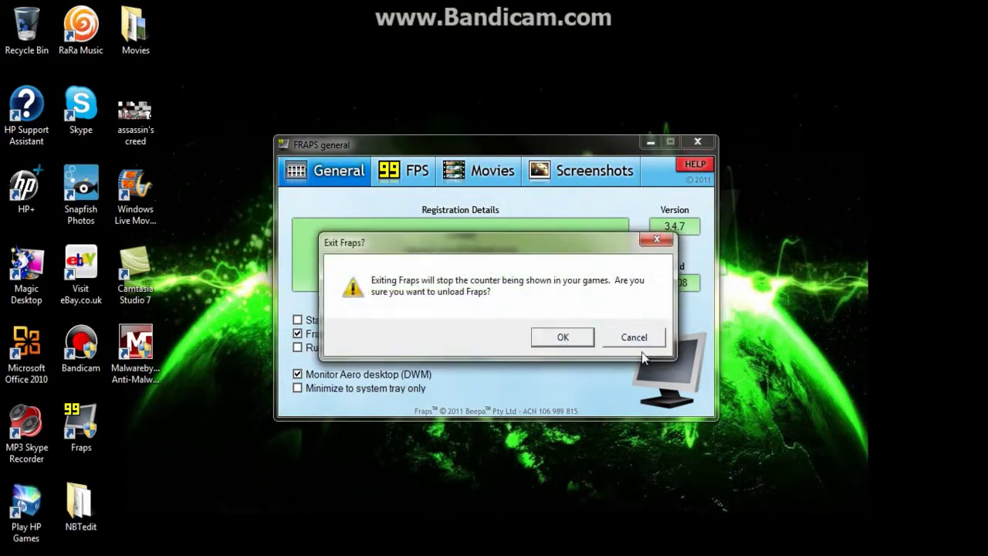
{"action": "left_click", "coordinate": [563, 338]}
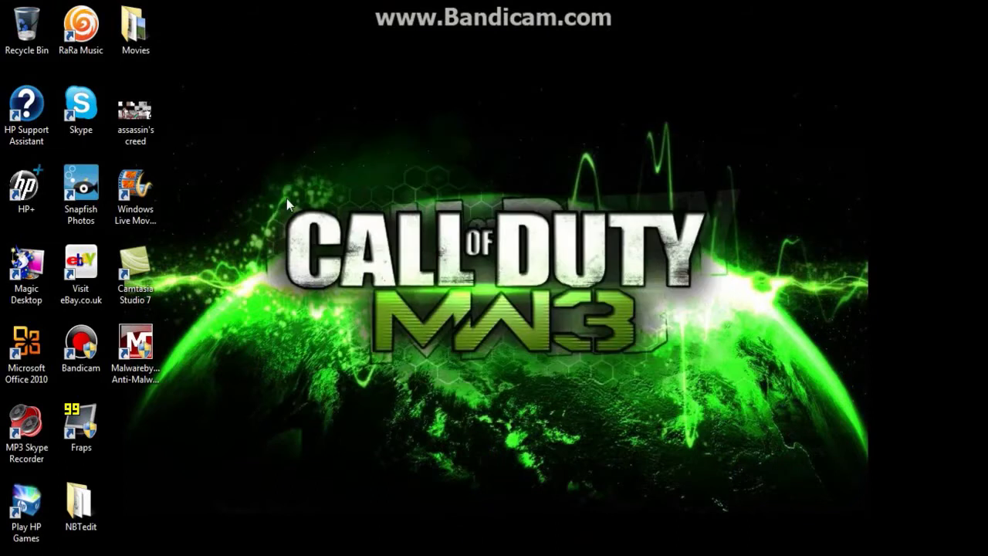
Inspect the javaw clip's properties in the Movies folder (38 s, 271 MB), then close the window
{"action": "double_click", "coordinate": [135, 35]}
{"action": "right_click", "coordinate": [351, 154]}
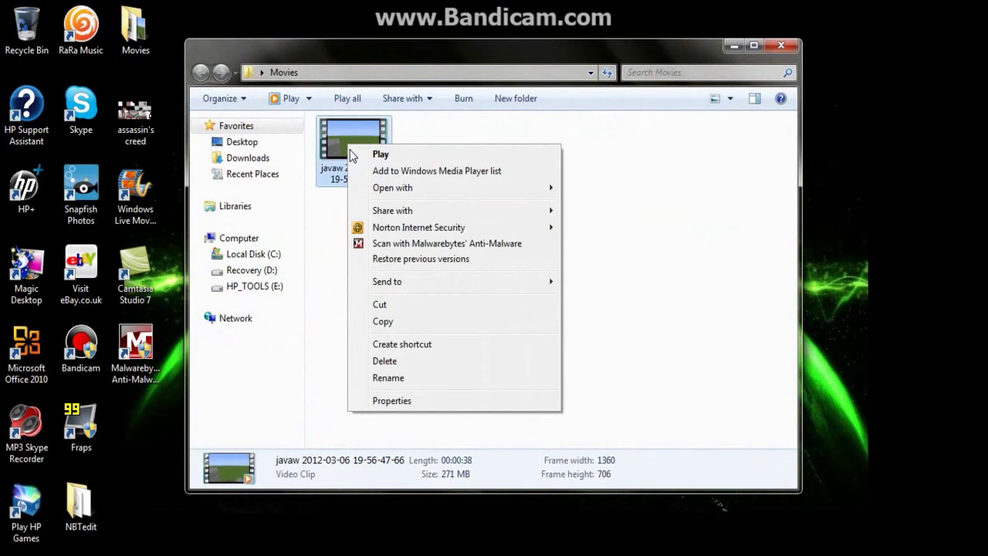
{"action": "left_click", "coordinate": [378, 400]}
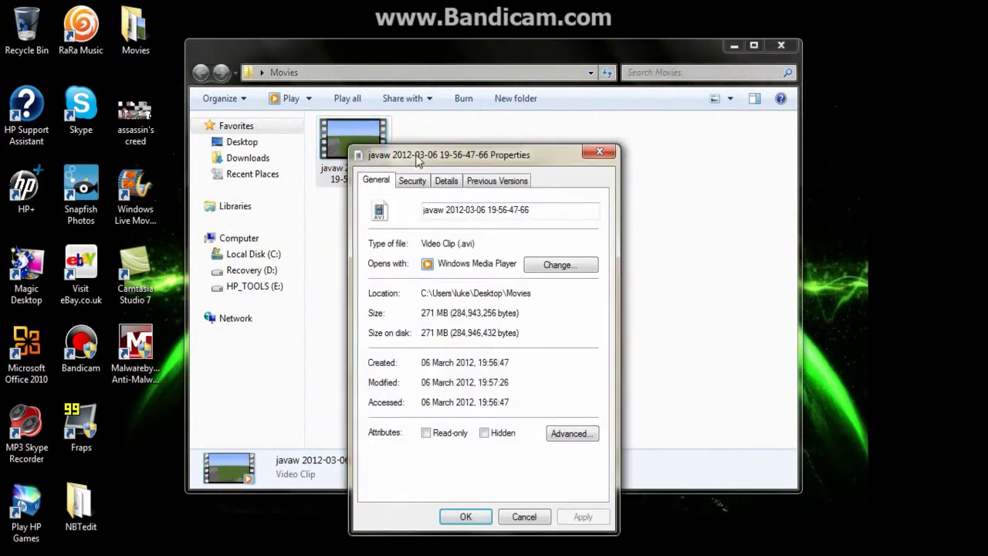
{"action": "left_click", "coordinate": [447, 182]}
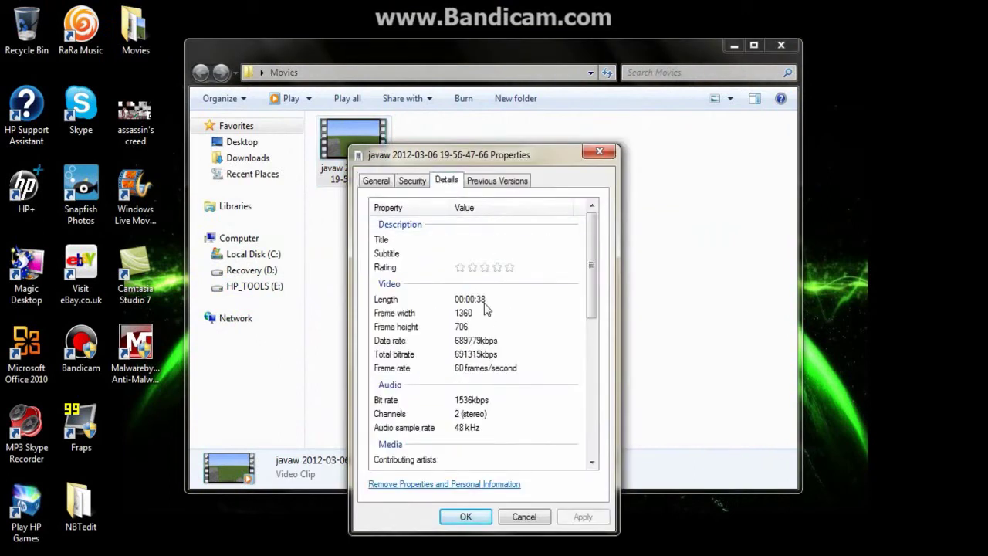
{"action": "left_click", "coordinate": [379, 180]}
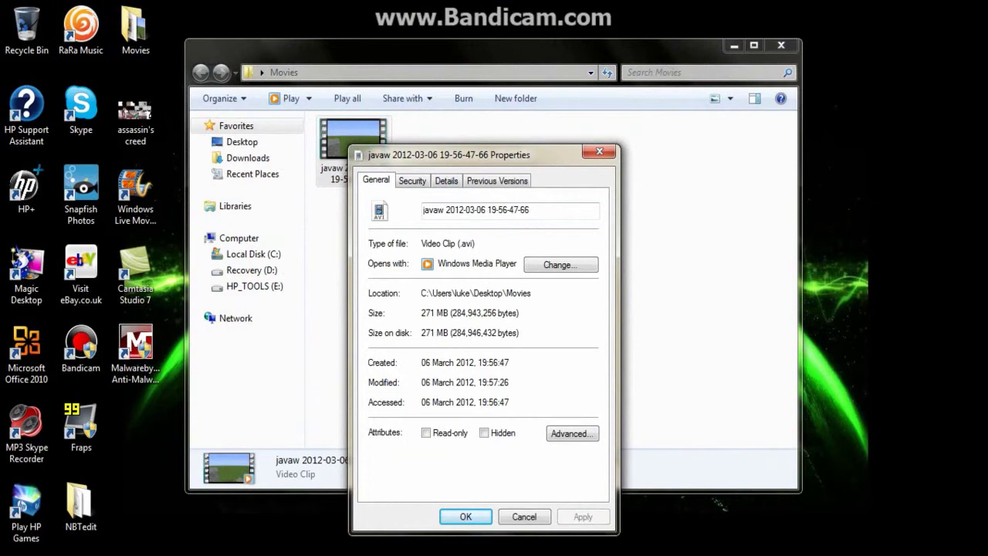
{"action": "left_click", "coordinate": [599, 151]}
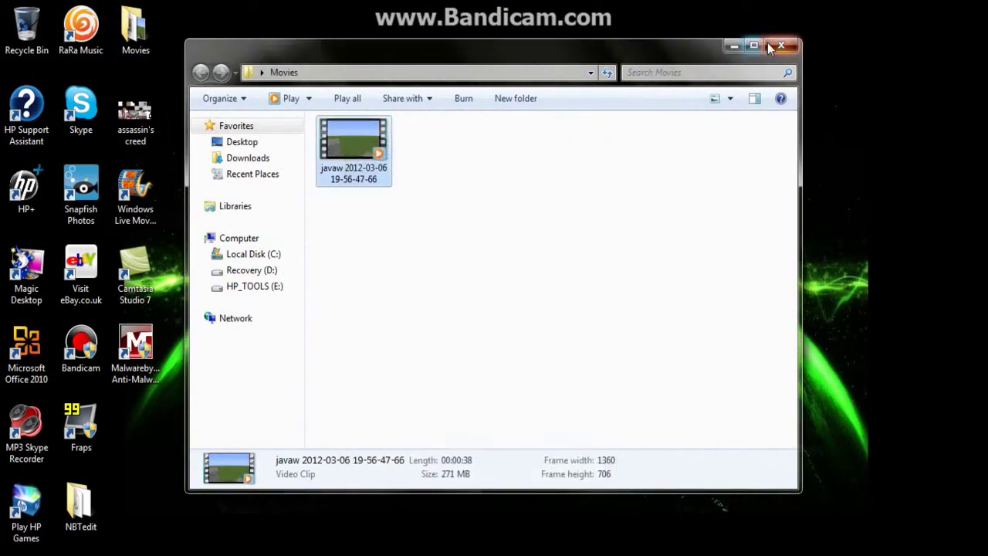
{"action": "left_click", "coordinate": [782, 45]}
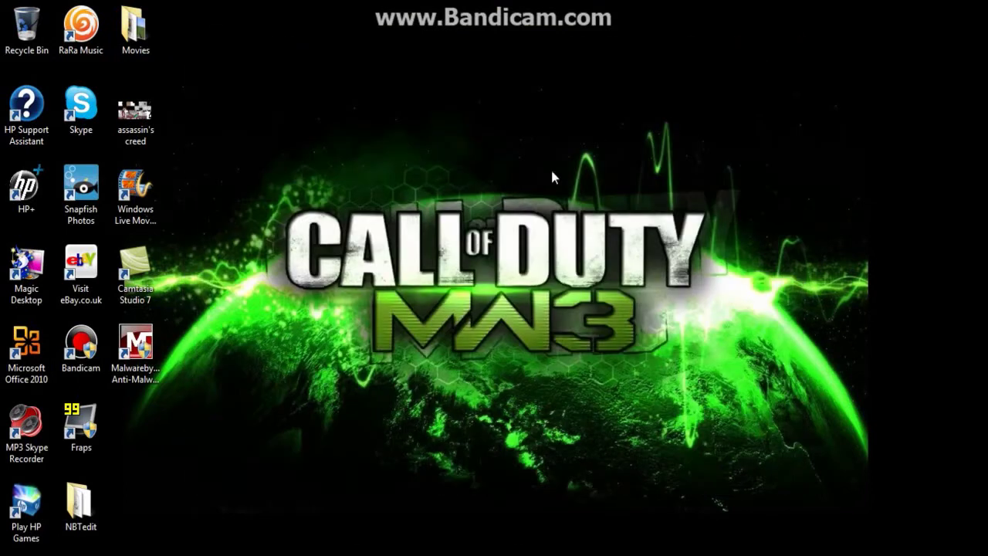
Launch Camtasia Studio 7 and start a new project, skipping recovery and the welcome screen
{"action": "left_click", "coordinate": [152, 280]}
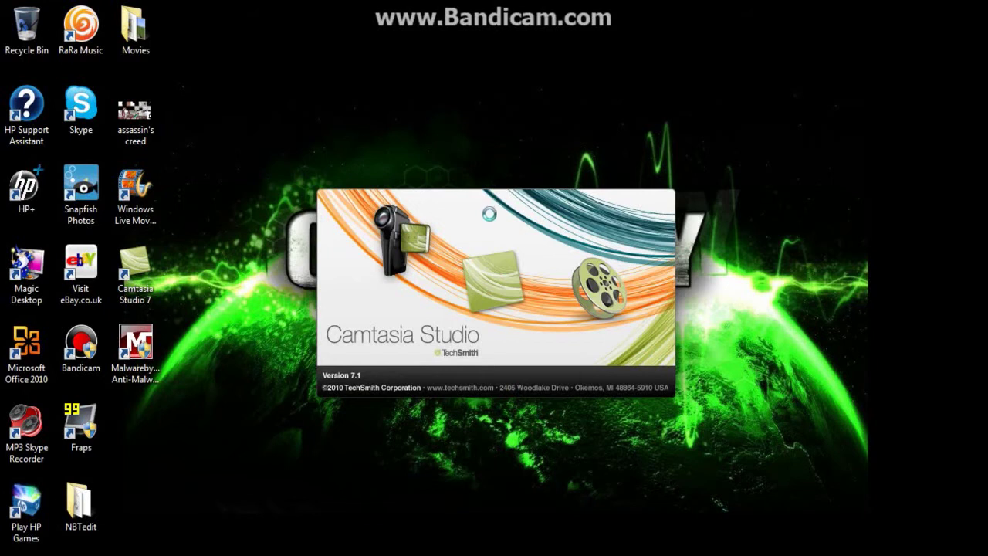
{"action": "left_click", "coordinate": [576, 423]}
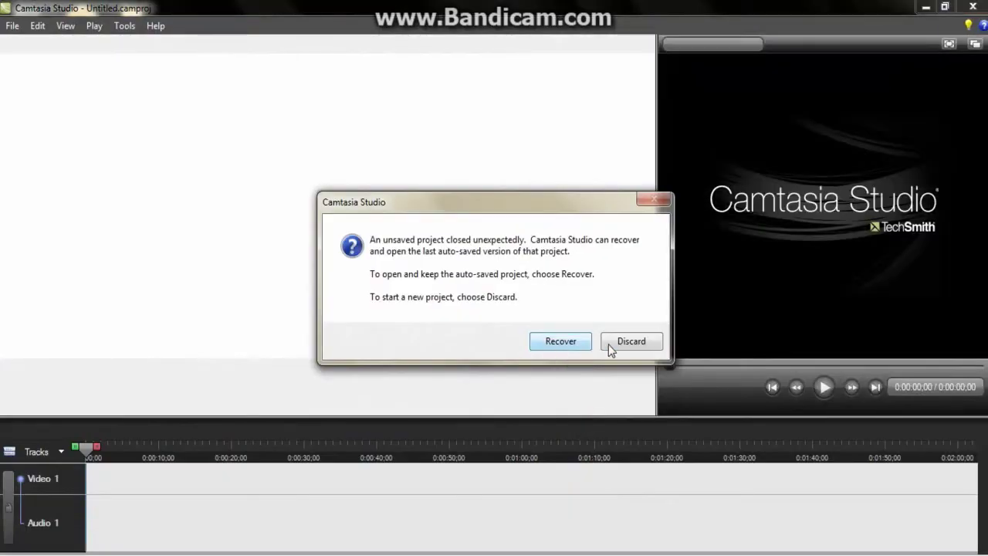
{"action": "left_click", "coordinate": [636, 344]}
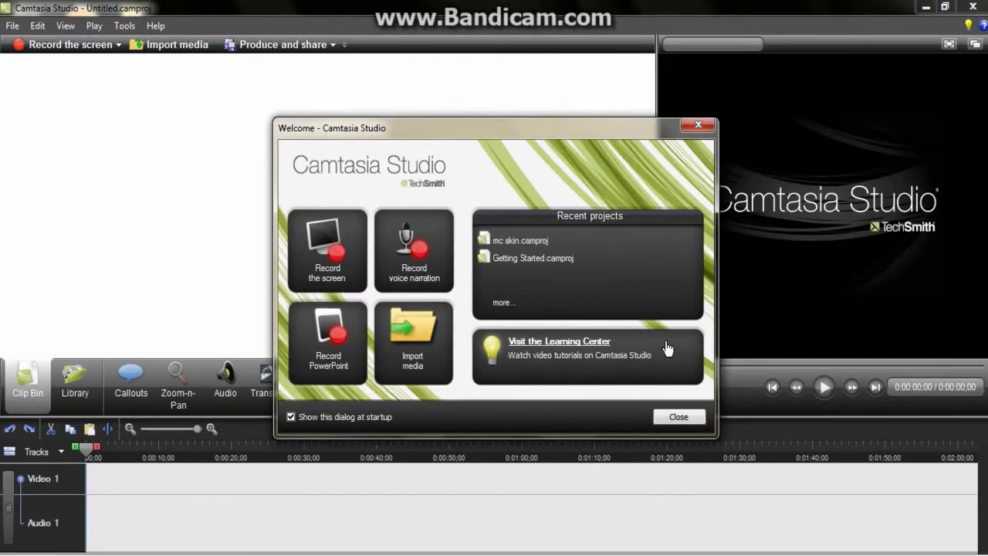
{"action": "left_click", "coordinate": [678, 419]}
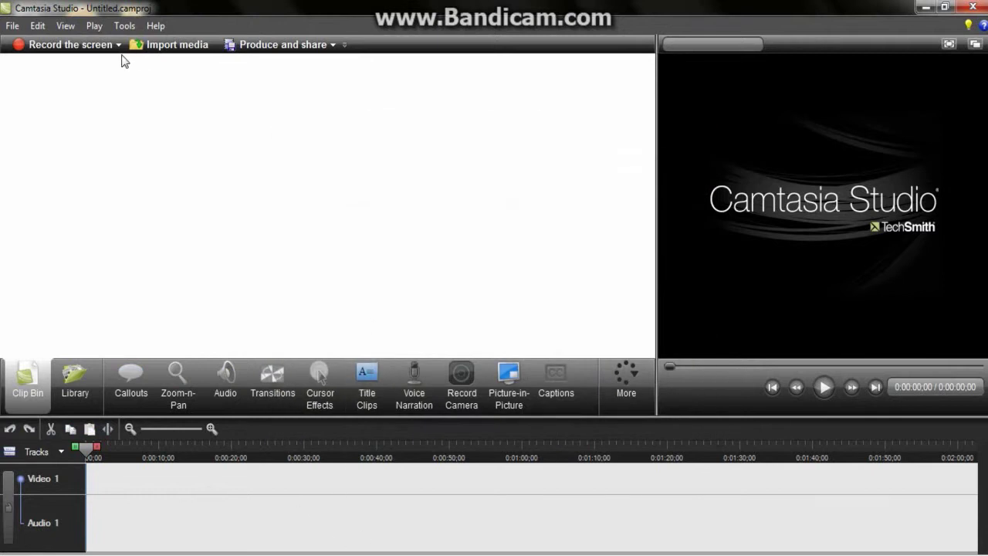
In Import media, browse to Desktop > Movies and select the javaw recording
{"action": "left_click", "coordinate": [182, 47]}
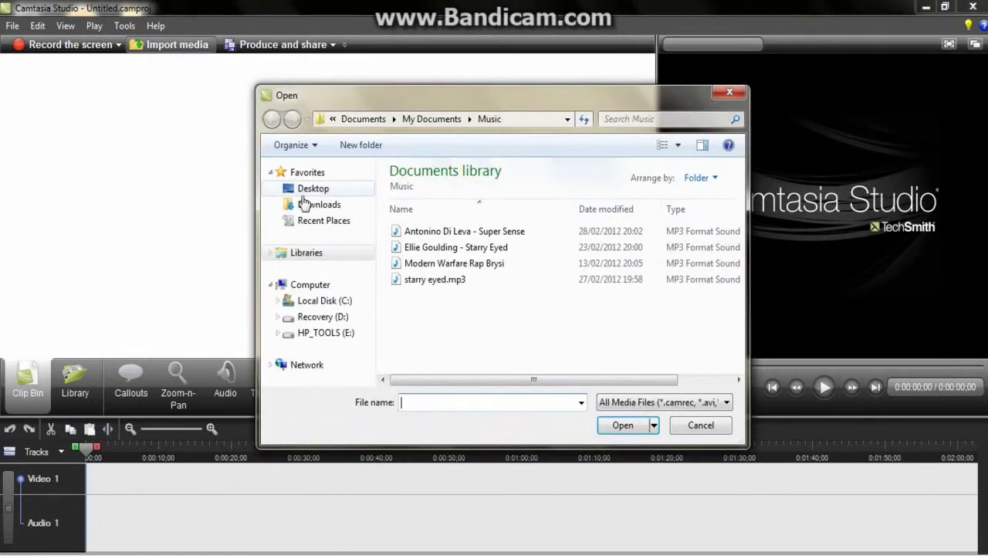
{"action": "left_click", "coordinate": [305, 191]}
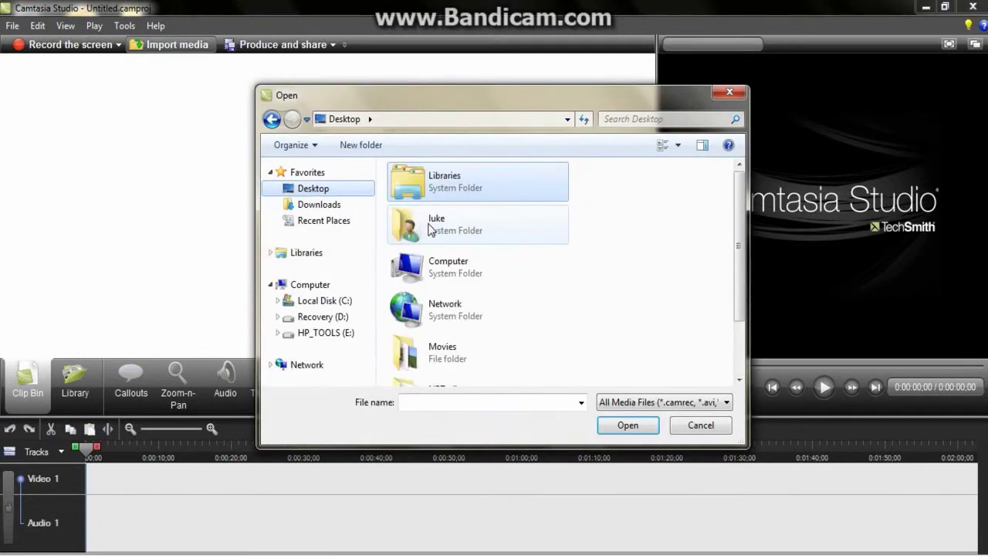
{"action": "left_click", "coordinate": [465, 353]}
{"action": "key", "text": "Return"}
{"action": "left_click", "coordinate": [438, 216]}
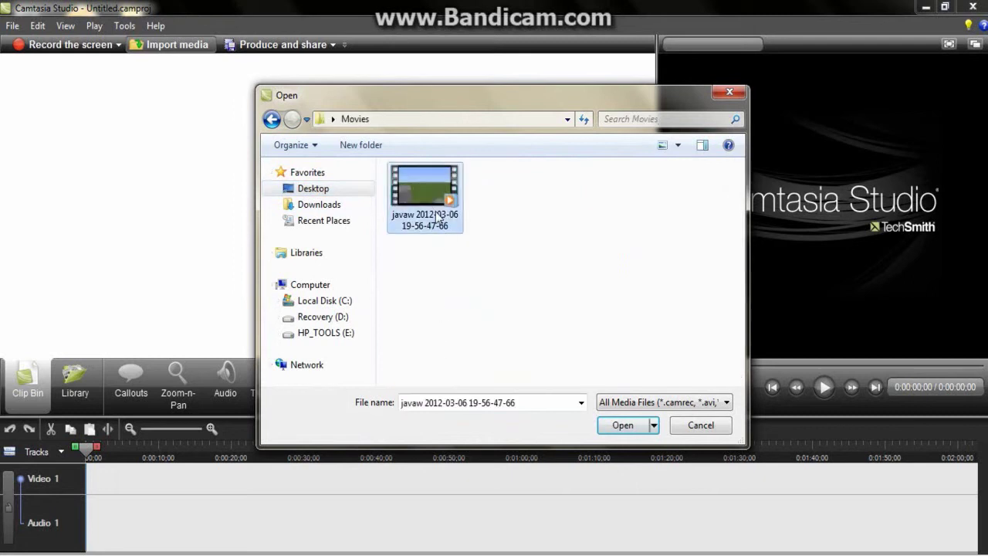
Import the javaw clip and drag it from the Clip Bin onto the timeline
{"action": "left_click", "coordinate": [627, 429]}
{"action": "left_click", "coordinate": [38, 125]}
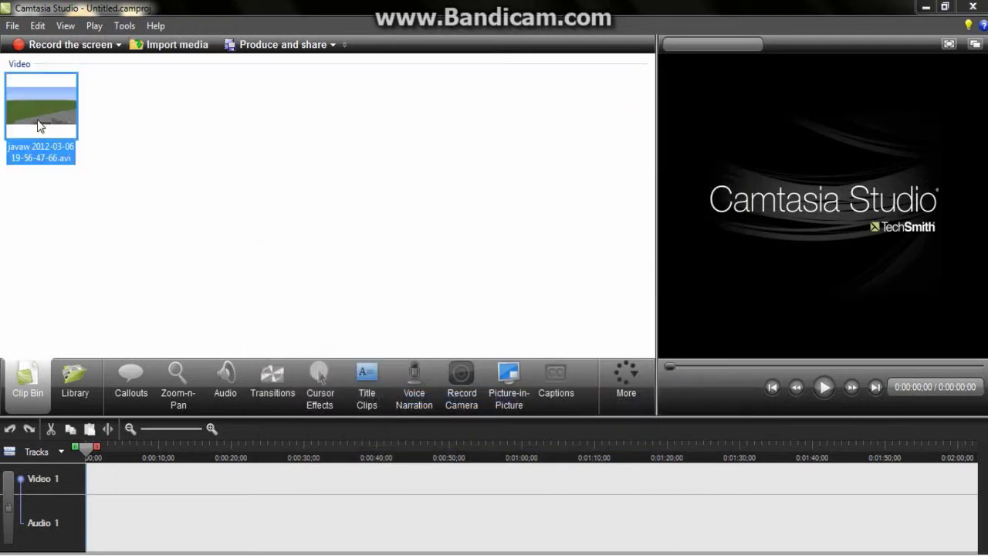
{"action": "left_click_drag", "start_coordinate": [138, 442], "coordinate": [114, 476]}
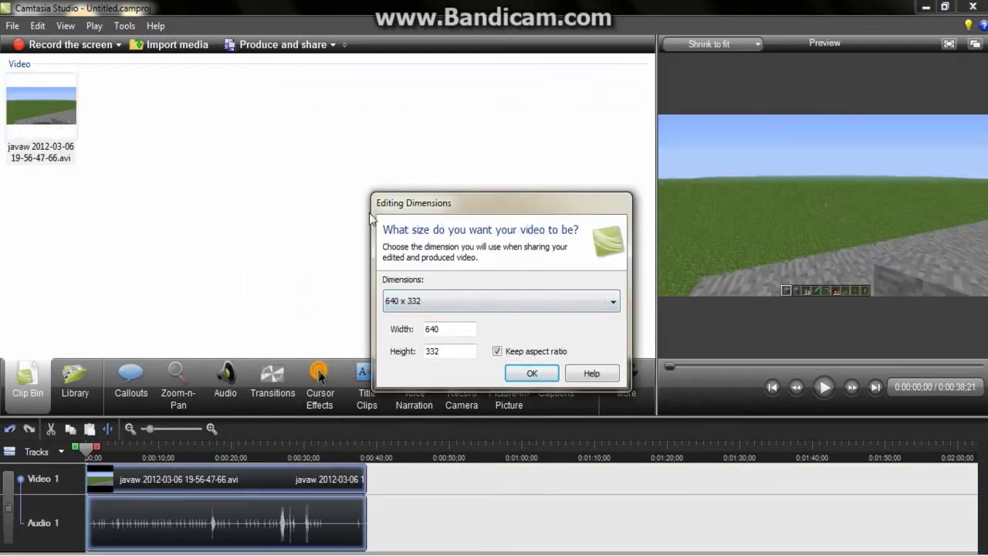
Set the editing dimensions to 1280x720
{"action": "left_click", "coordinate": [611, 301]}
{"action": "left_click", "coordinate": [505, 434]}
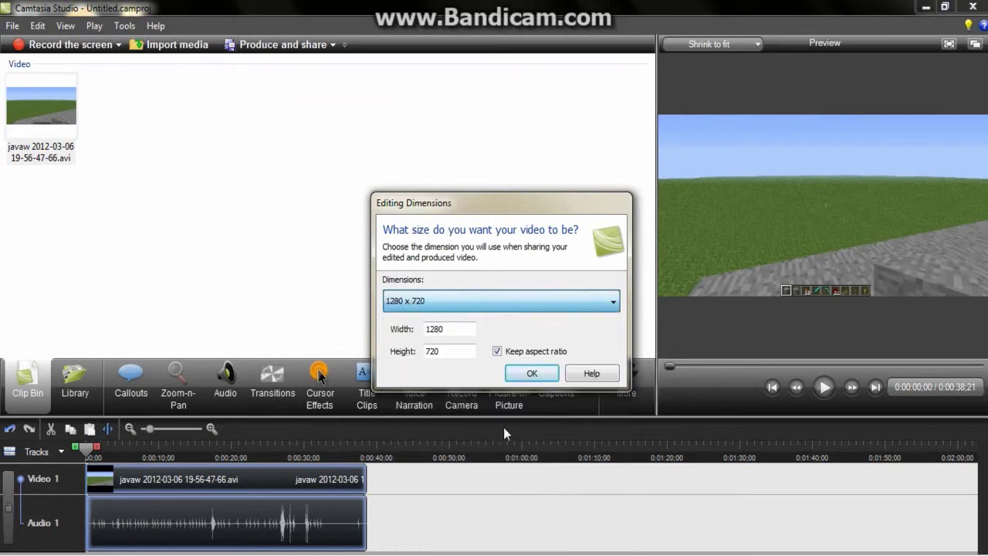
{"action": "left_click", "coordinate": [530, 374]}
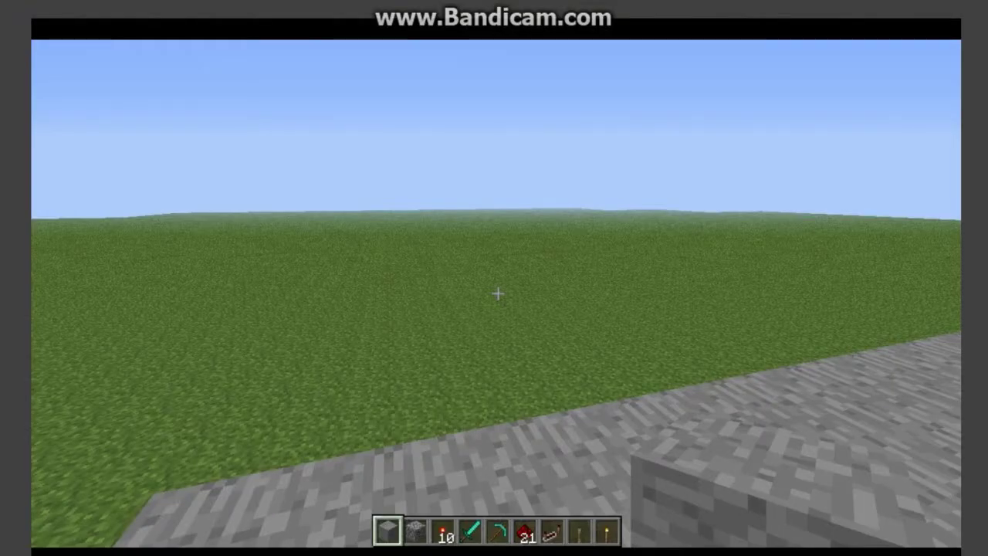
{"action": "key", "text": "Escape"}
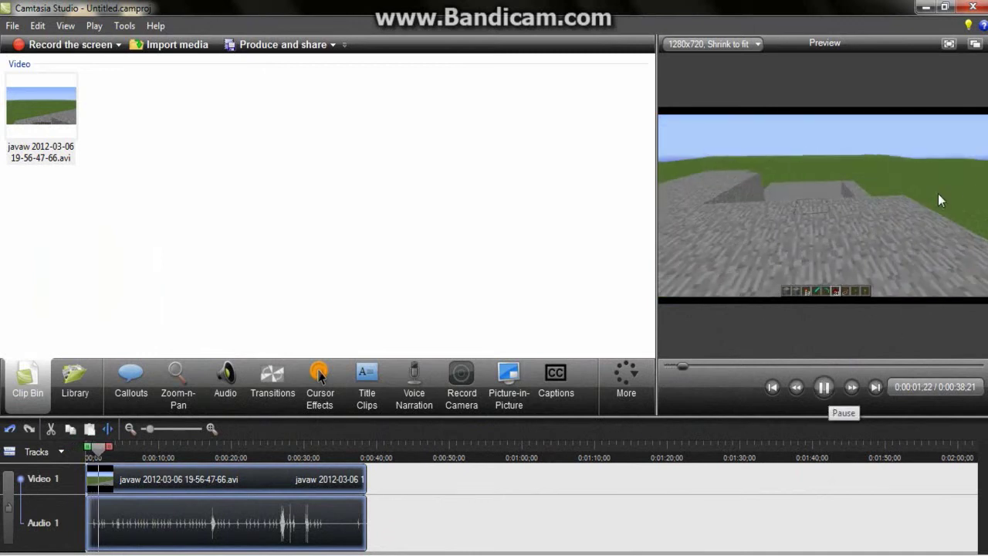
{"action": "left_click", "coordinate": [949, 45]}
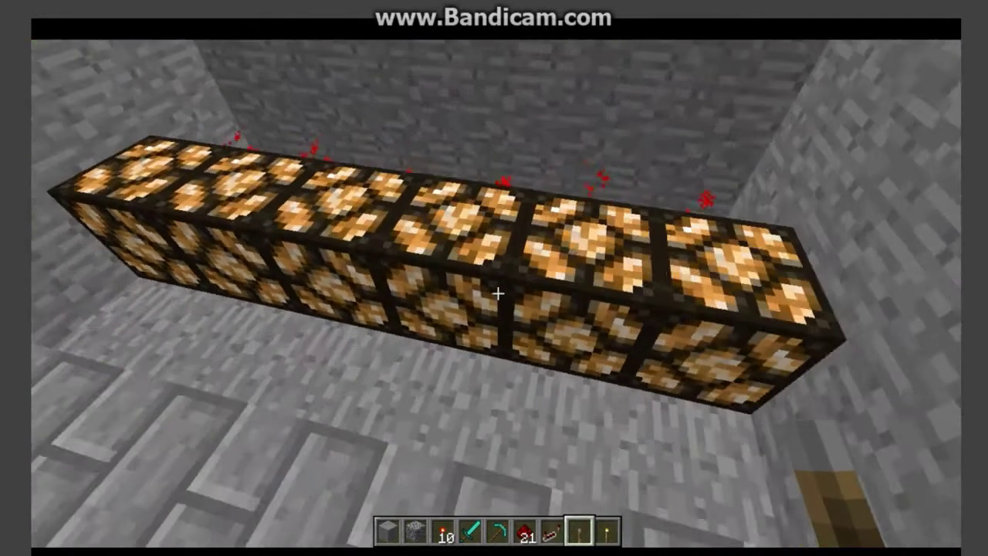
{"action": "key", "text": "Escape"}
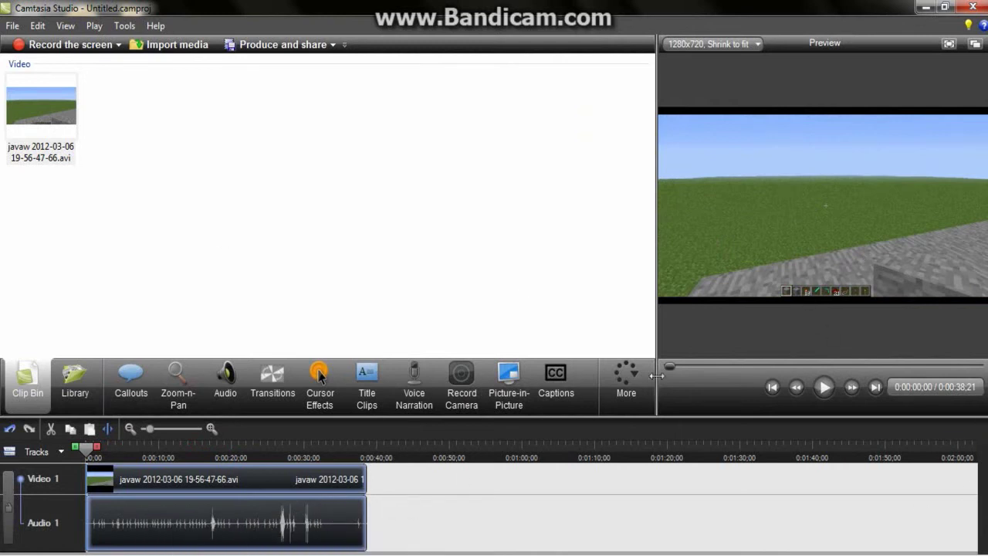
Add a Zoom-n-Pan keyframe at the clip start at 94% scale and preview it full-screen
{"action": "left_click", "coordinate": [167, 385]}
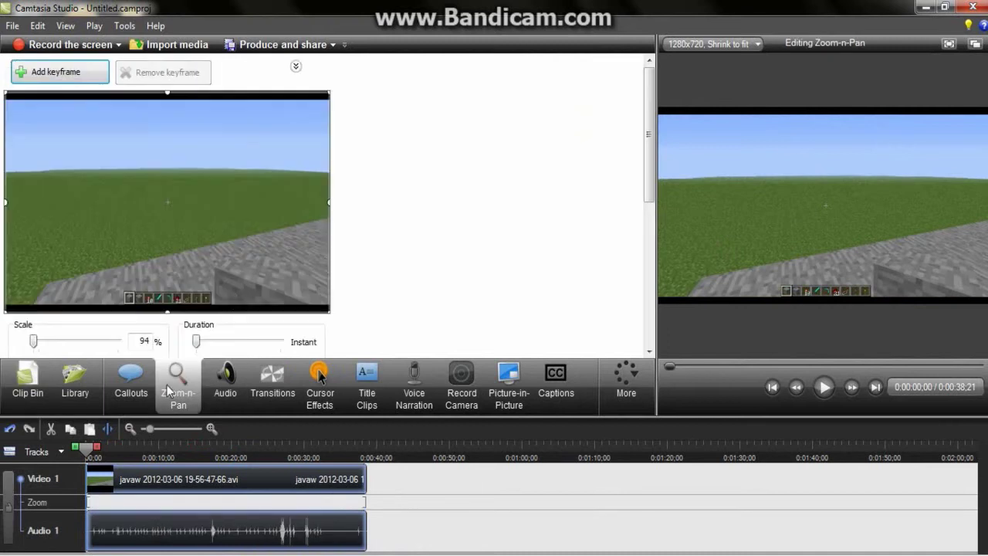
{"action": "left_click", "coordinate": [232, 260]}
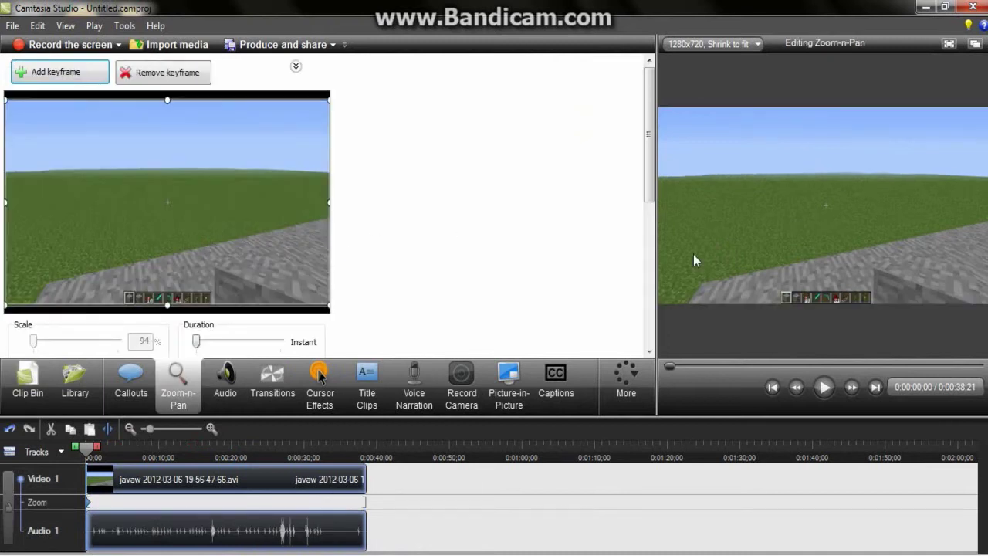
{"action": "left_click", "coordinate": [949, 44]}
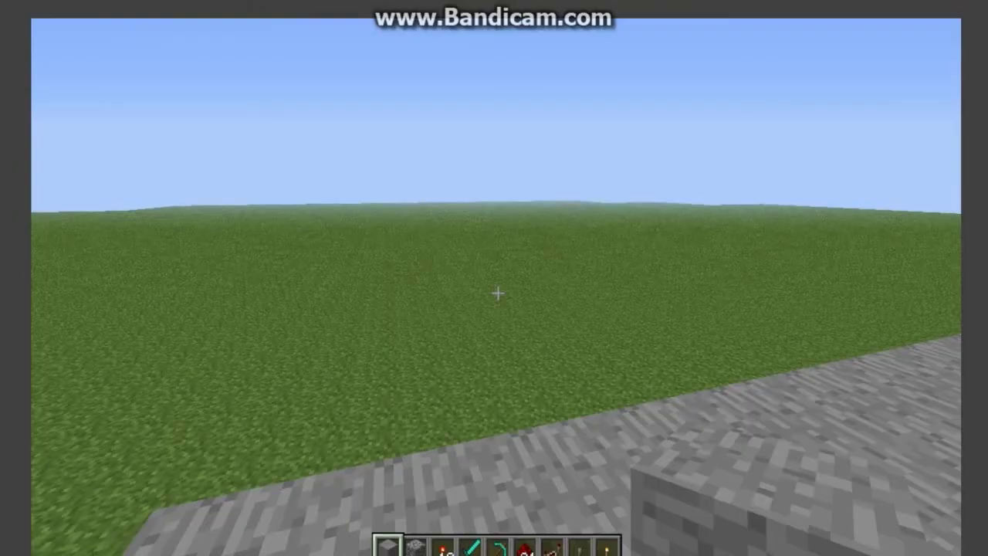
{"action": "key", "text": "Escape"}
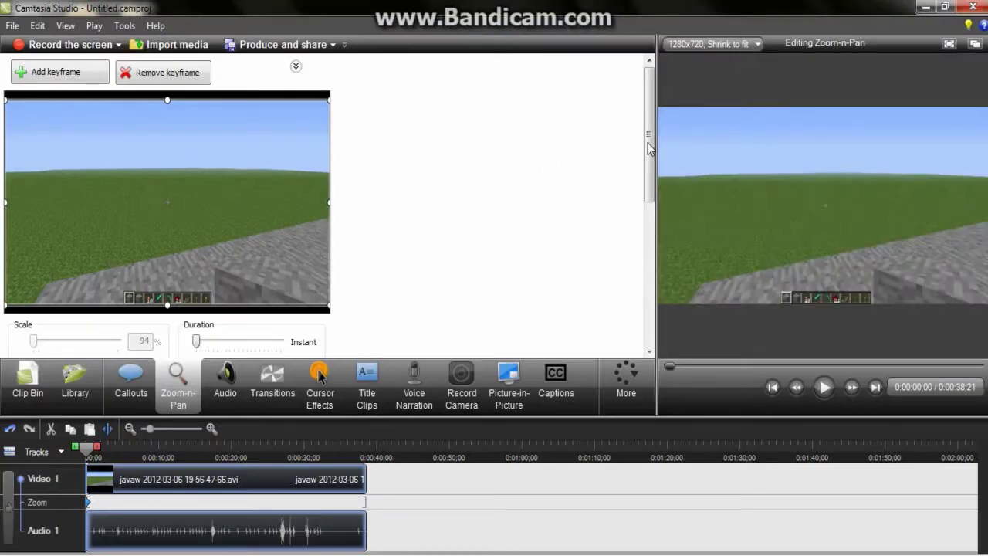
{"action": "left_click_drag", "start_coordinate": [650, 142], "coordinate": [652, 218]}
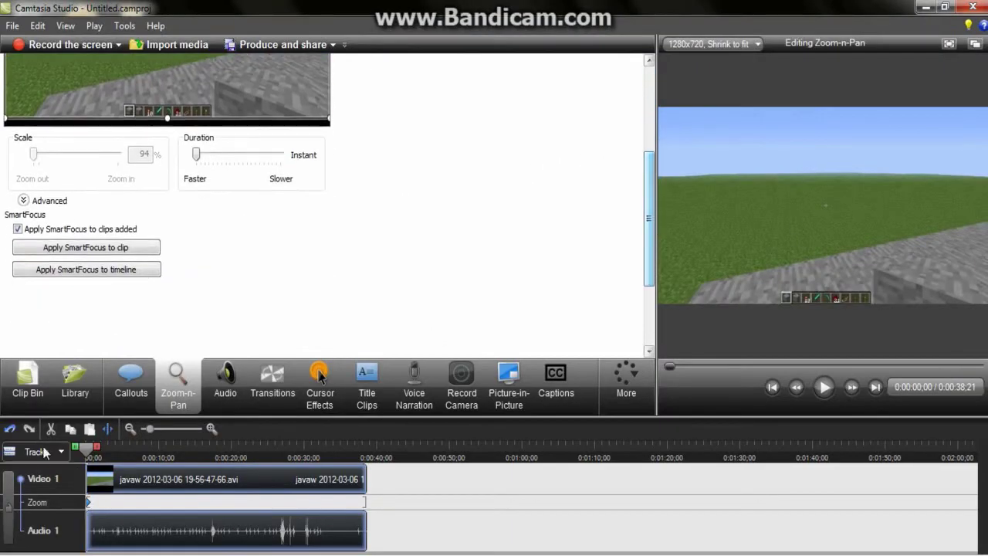
Drag Silver Streak Intro from the Library's Silver Streak folder onto the timeline start
{"action": "left_click", "coordinate": [75, 380]}
{"action": "left_click", "coordinate": [11, 155]}
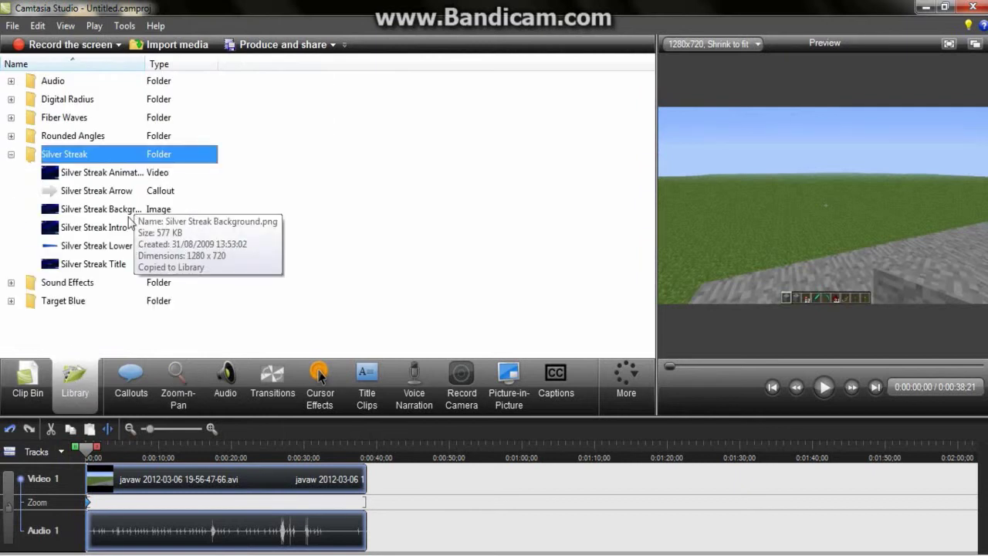
{"action": "mouse_move", "coordinate": [185, 227]}
{"action": "left_mouse_down"}
{"action": "mouse_move", "coordinate": [82, 448]}
{"action": "mouse_move", "coordinate": [88, 482]}
{"action": "left_mouse_up"}
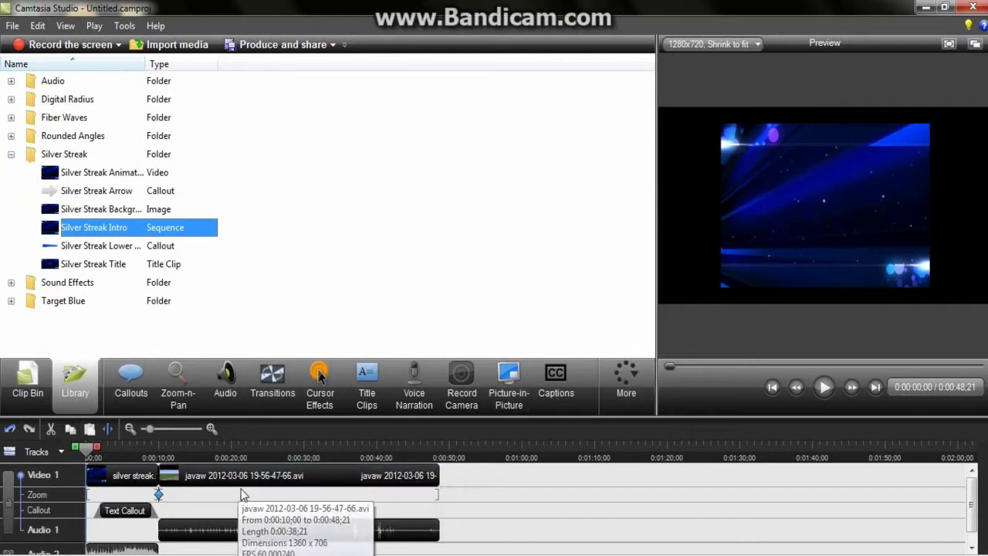
{"action": "scroll", "coordinate": [969, 494], "scroll_direction": "down", "scroll_amount": 1}
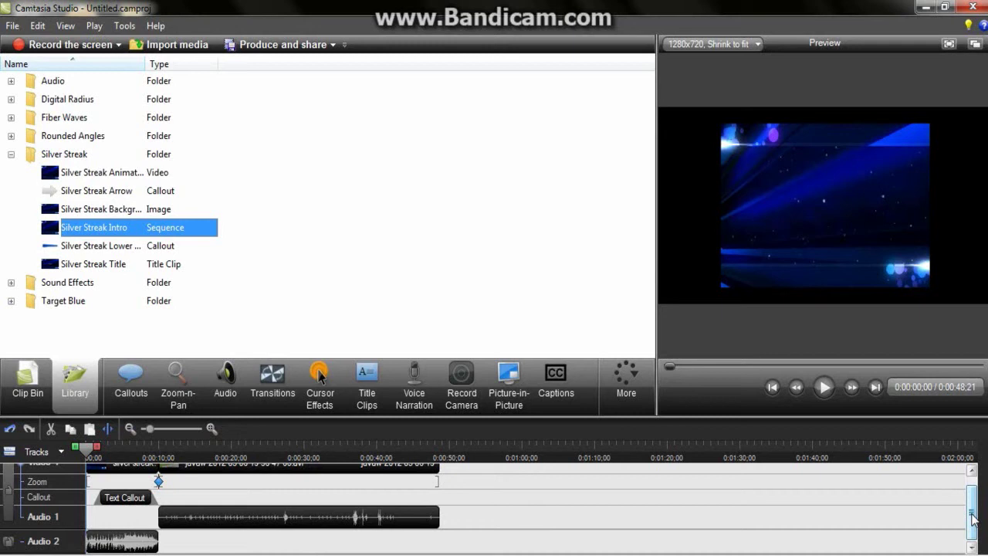
Change the intro callout text to 'tutorial video.' and delete the KickItBack_Full.mp3 clip from Audio 2
{"action": "left_click", "coordinate": [125, 497]}
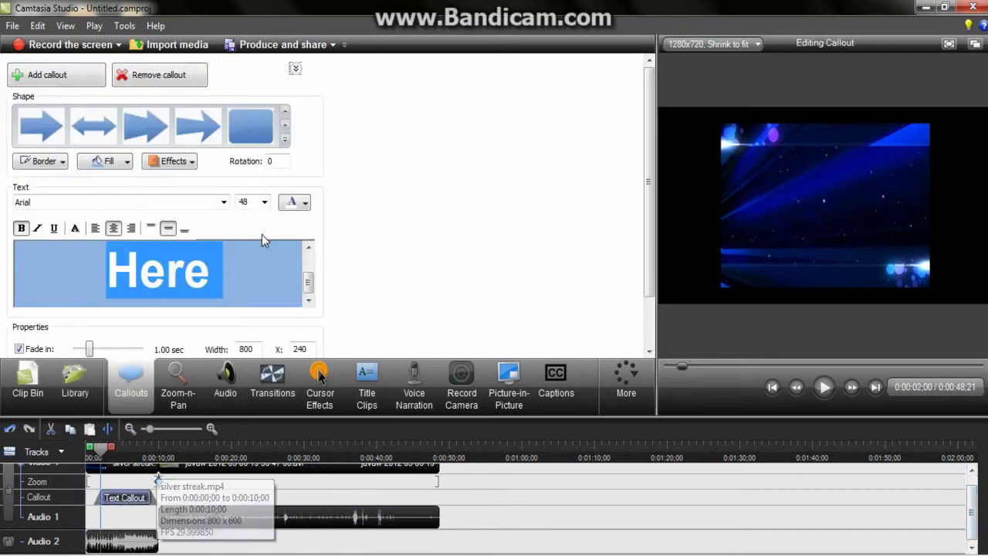
{"action": "key", "text": "BackSpace"}
{"action": "key", "text": "BackSpace"}
{"action": "key", "text": "BackSpace"}
{"action": "key", "text": "BackSpace"}
{"action": "key", "text": "BackSpace"}
{"action": "key", "text": "BackSpace"}
{"action": "key", "text": "BackSpace"}
{"action": "key", "text": "BackSpace"}
{"action": "key", "text": "BackSpace"}
{"action": "key", "text": "BackSpace"}
{"action": "key", "text": "BackSpace"}
{"action": "key", "text": "BackSpace"}
{"action": "key", "text": "BackSpace"}
{"action": "key", "text": "BackSpace"}
{"action": "key", "text": "BackSpace"}
{"action": "key", "text": "BackSpace"}
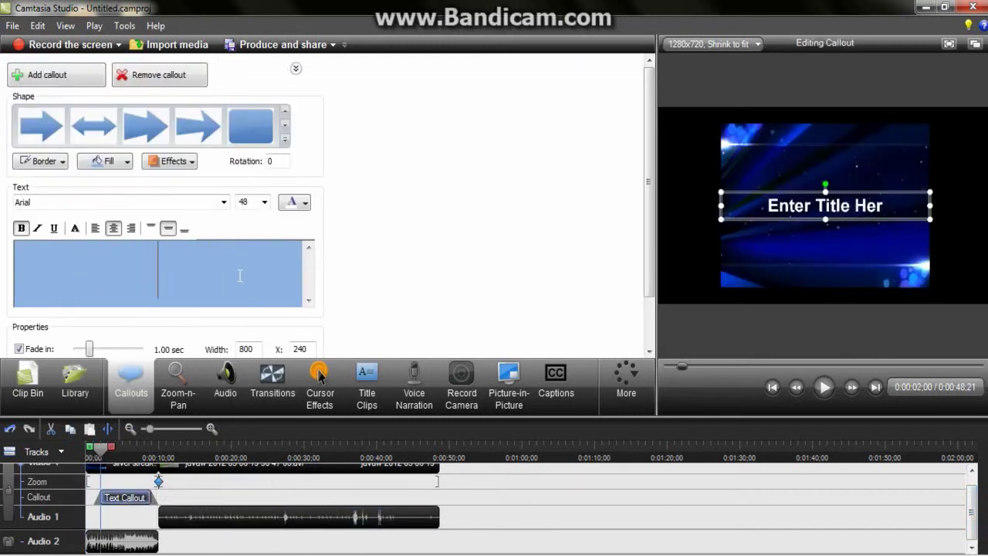
{"action": "type", "text": "tuto"}
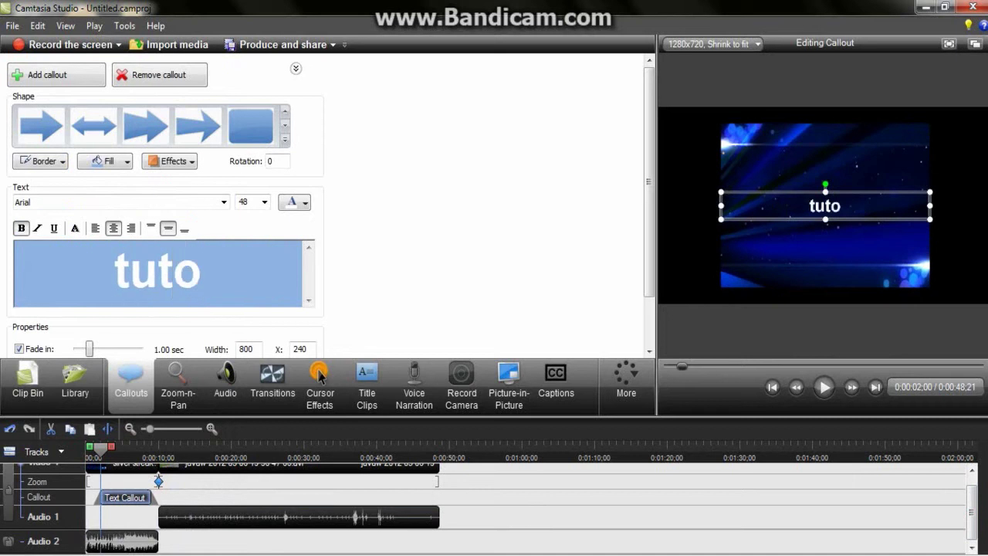
{"action": "type", "text": "rial video"}
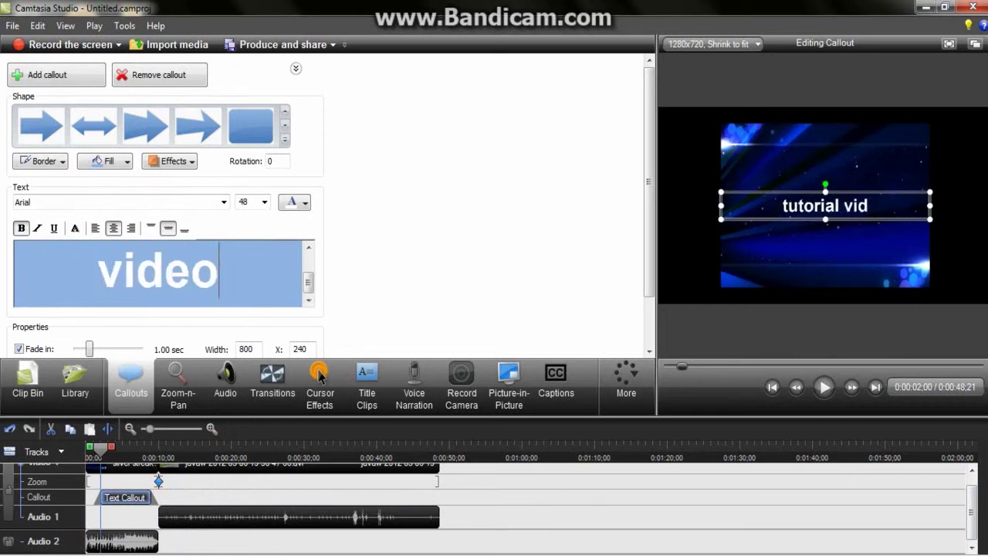
{"action": "type", "text": "."}
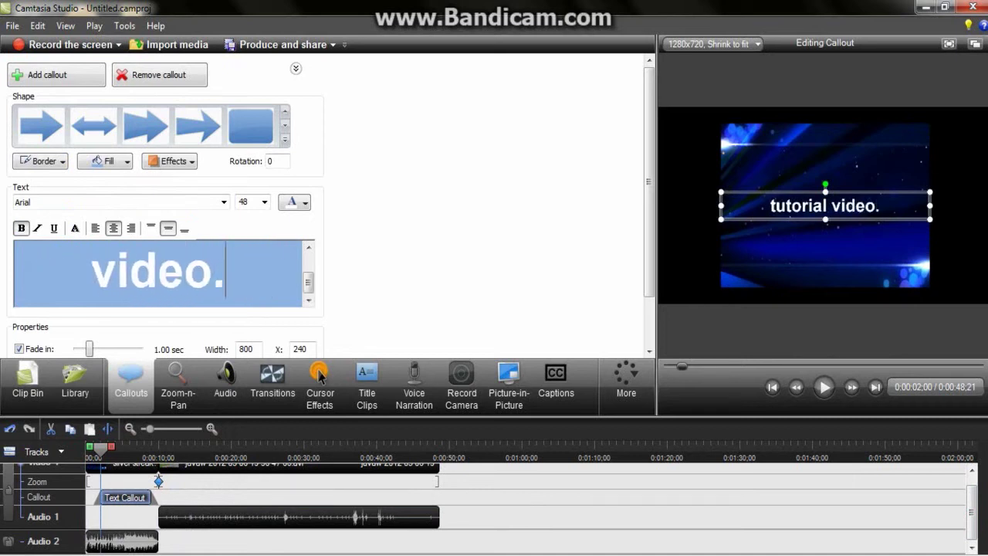
{"action": "left_click", "coordinate": [121, 544]}
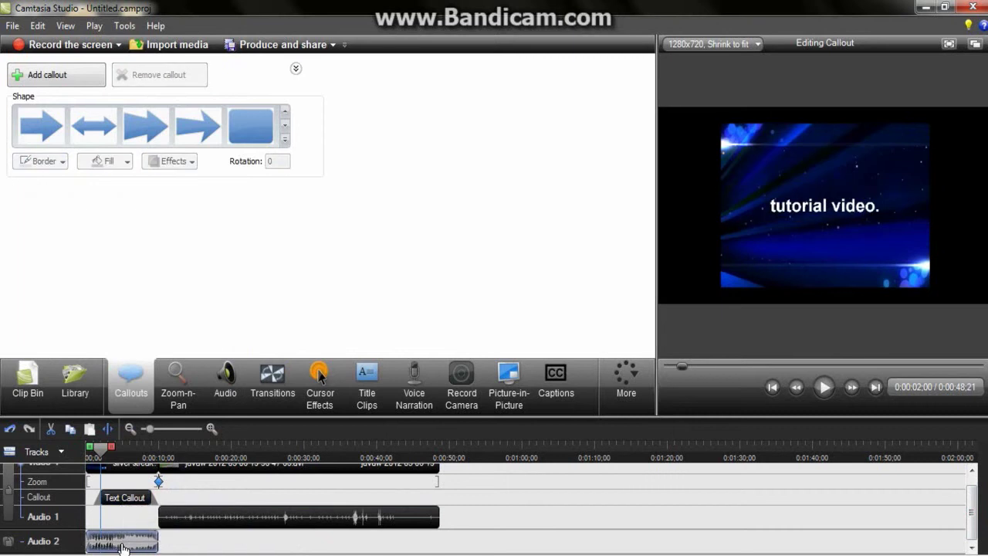
{"action": "key", "text": "Delete"}
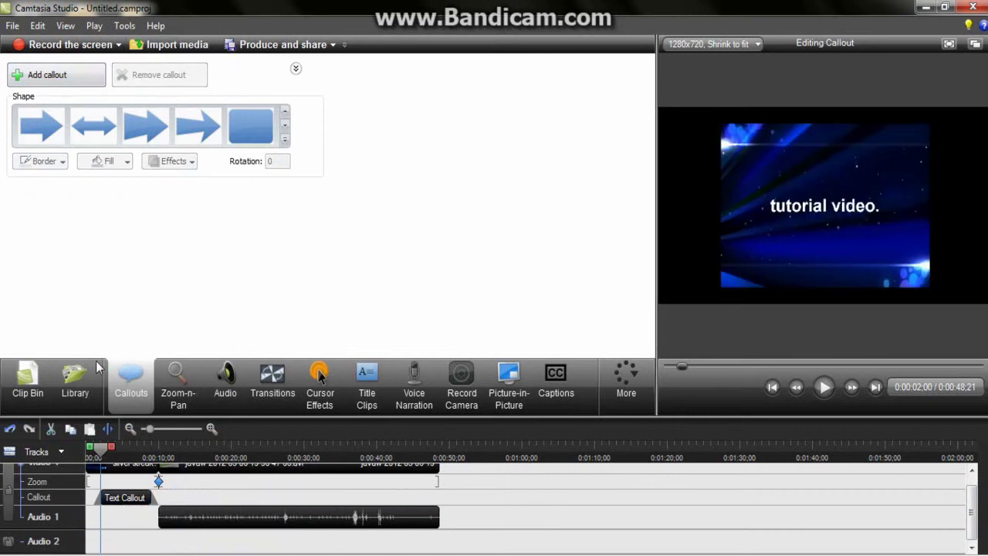
Import 'Ellie Goulding - Starry Eyed.mp3' from Documents > Music and place it on Audio 2
{"action": "left_click", "coordinate": [31, 382]}
{"action": "left_click", "coordinate": [178, 44]}
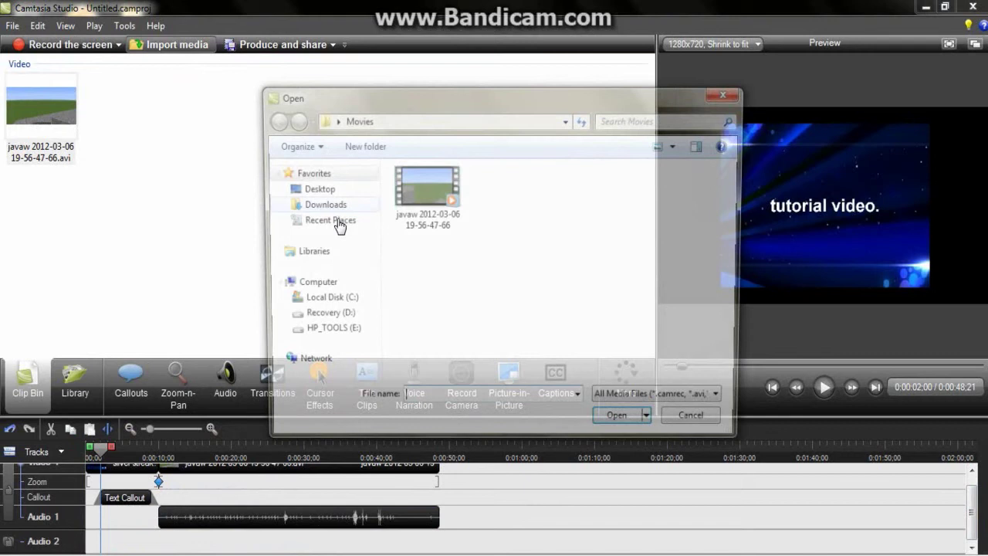
{"action": "left_click", "coordinate": [305, 258]}
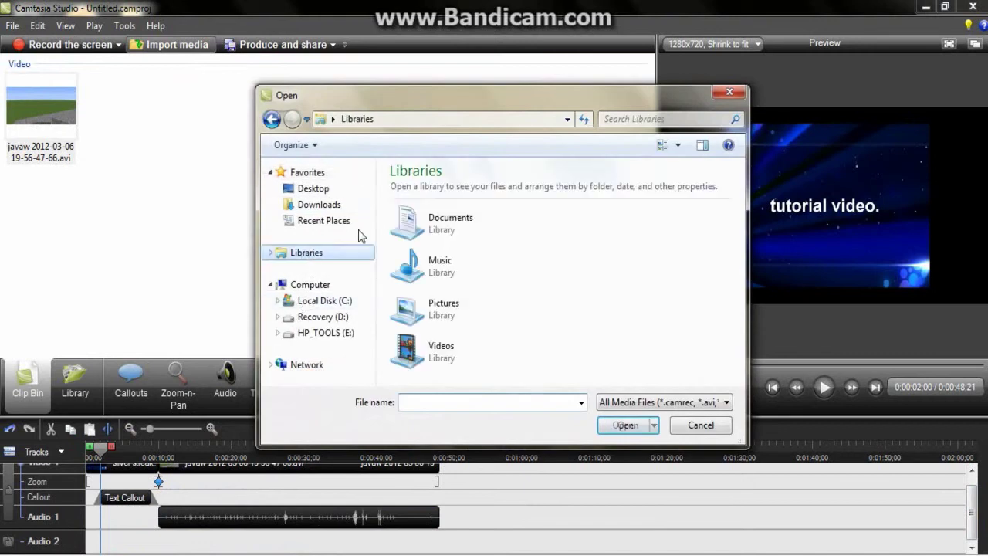
{"action": "double_click", "coordinate": [442, 235]}
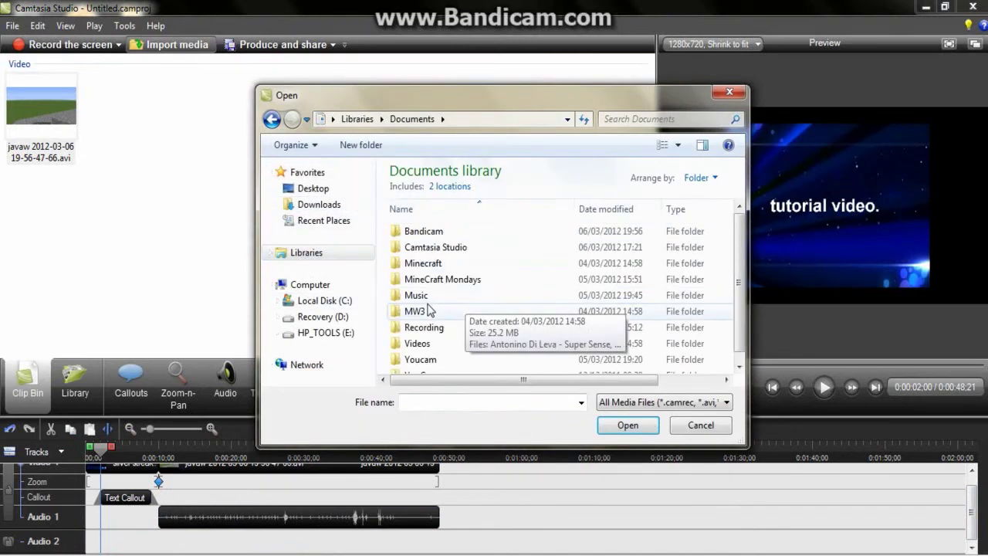
{"action": "double_click", "coordinate": [447, 291]}
{"action": "left_click", "coordinate": [446, 247]}
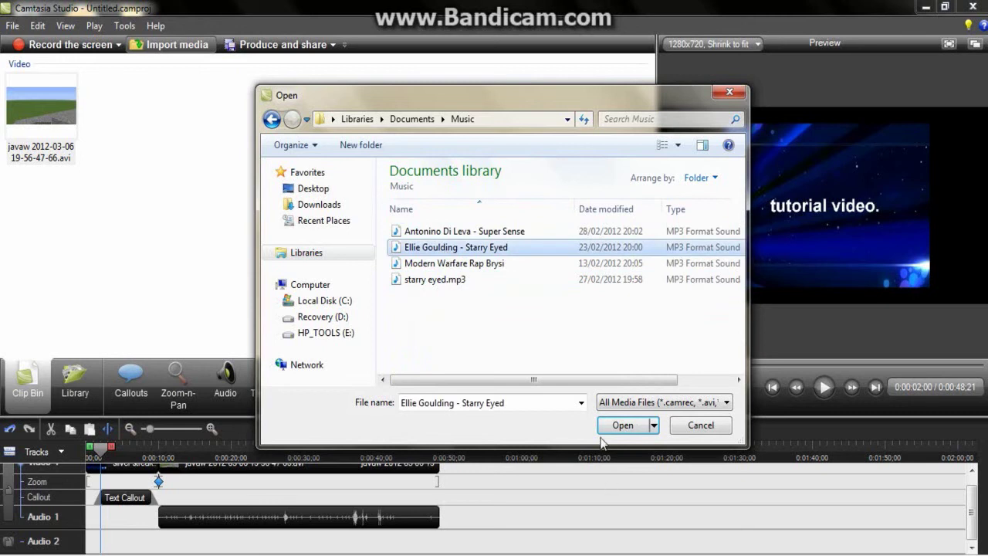
{"action": "left_click", "coordinate": [623, 424]}
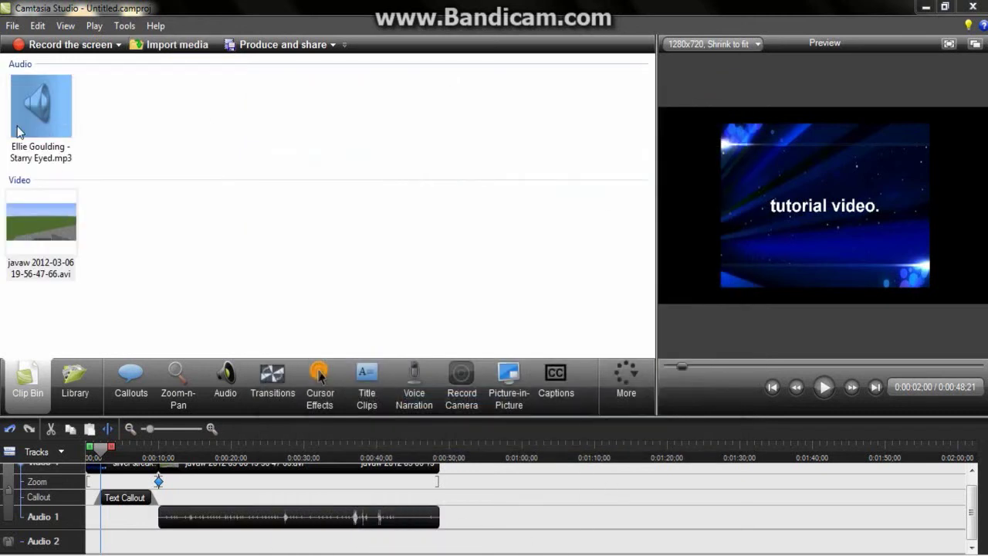
{"action": "left_click_drag", "start_coordinate": [41, 108], "coordinate": [136, 546]}
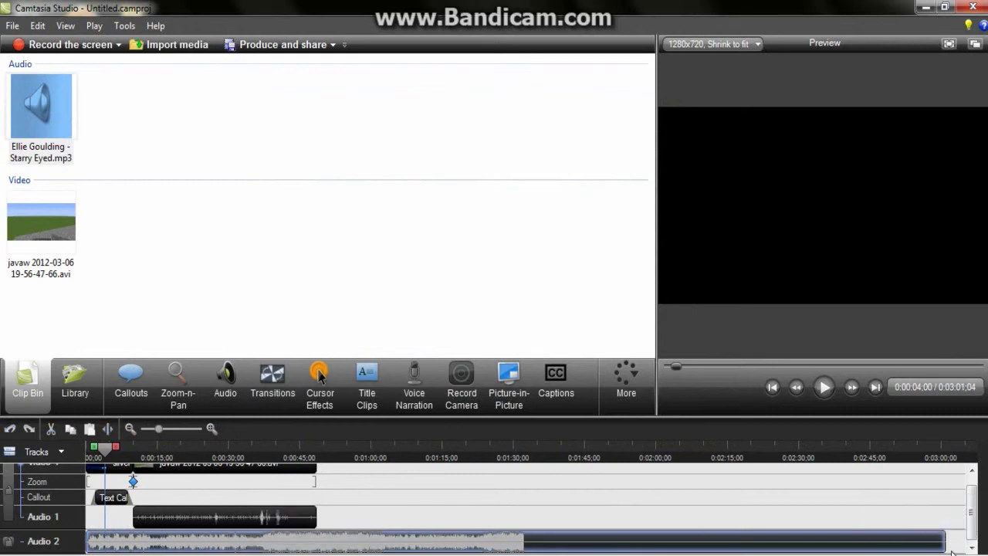
Trim the Starry Eyed song on Audio 2 to about nine seconds and preview it from the start
{"action": "left_click_drag", "start_coordinate": [946, 546], "coordinate": [129, 546]}
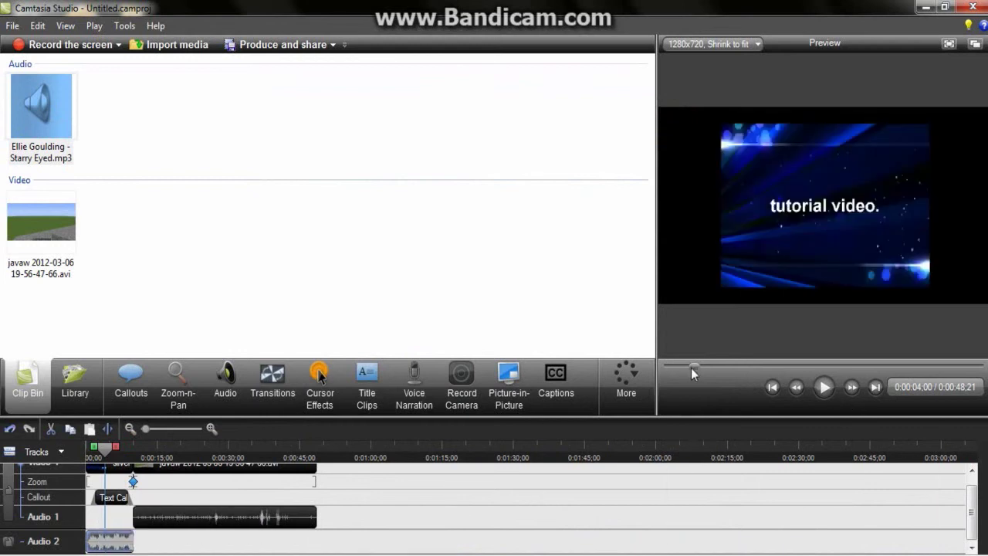
{"action": "left_click_drag", "start_coordinate": [694, 366], "coordinate": [661, 370]}
{"action": "left_click", "coordinate": [828, 393]}
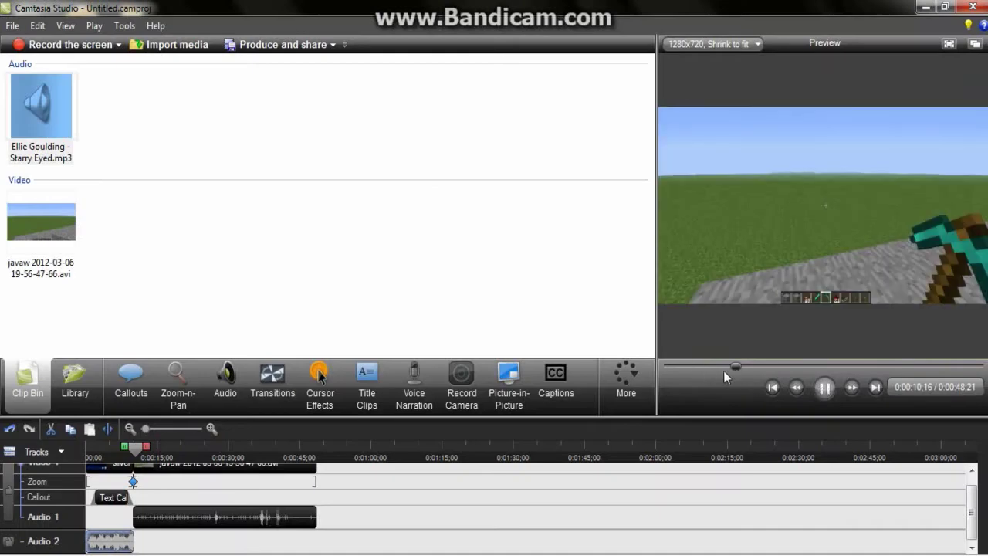
{"action": "left_click", "coordinate": [771, 386]}
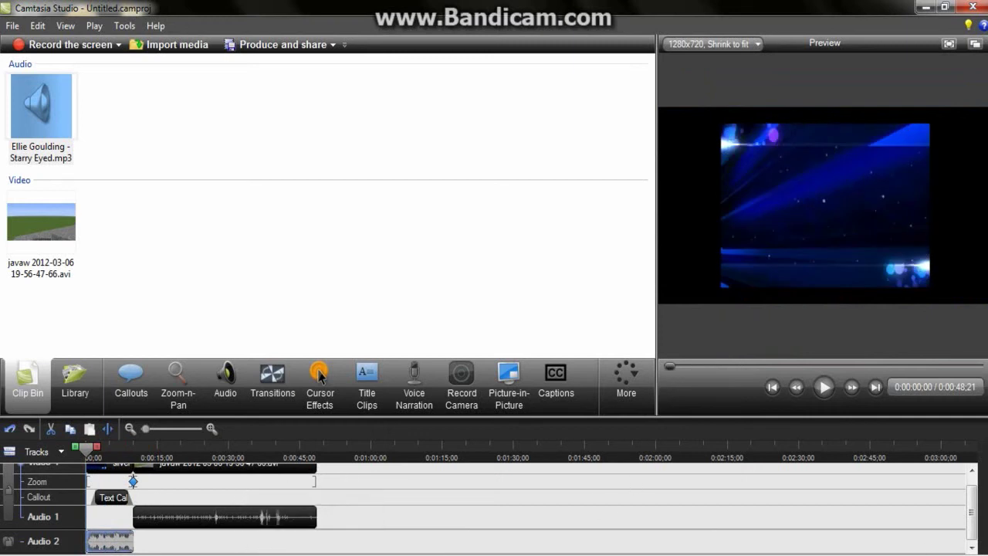
Add a Zoom-n-Pan keyframe at the intro snapped to the video edges at 160% scale
{"action": "mouse_move", "coordinate": [909, 444]}
{"action": "left_mouse_down"}
{"action": "mouse_move", "coordinate": [909, 429]}
{"action": "mouse_move", "coordinate": [910, 441]}
{"action": "left_mouse_up"}
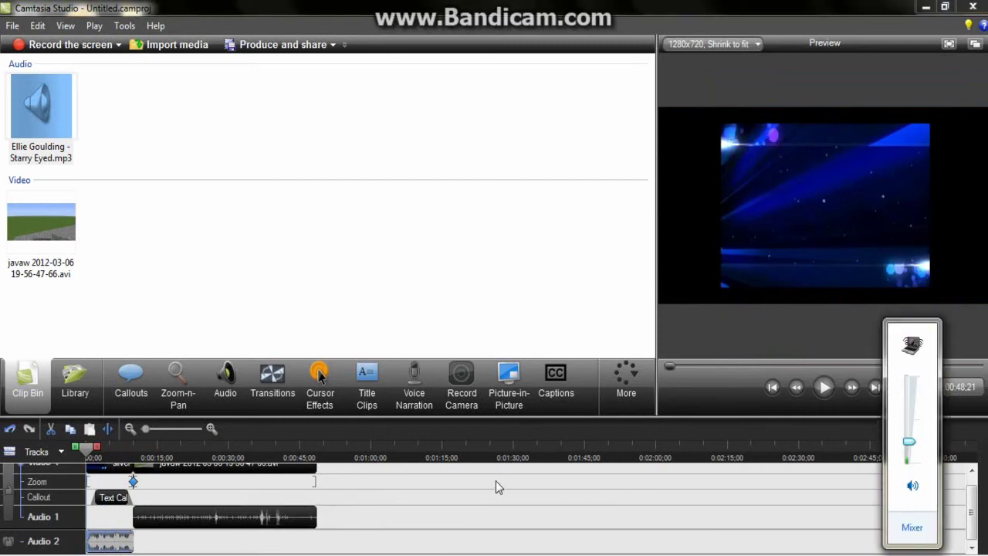
{"action": "left_click_drag", "start_coordinate": [974, 520], "coordinate": [971, 509]}
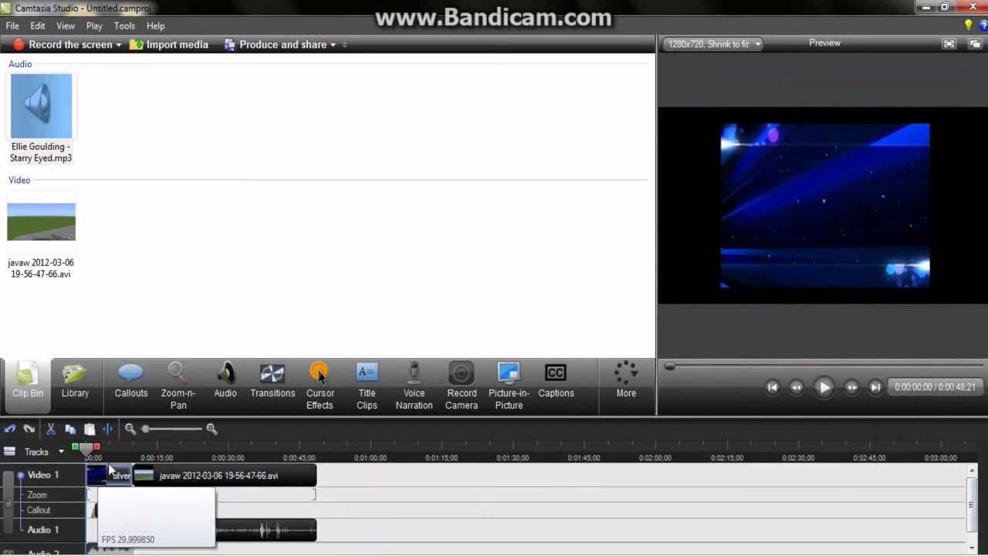
{"action": "left_click", "coordinate": [178, 382]}
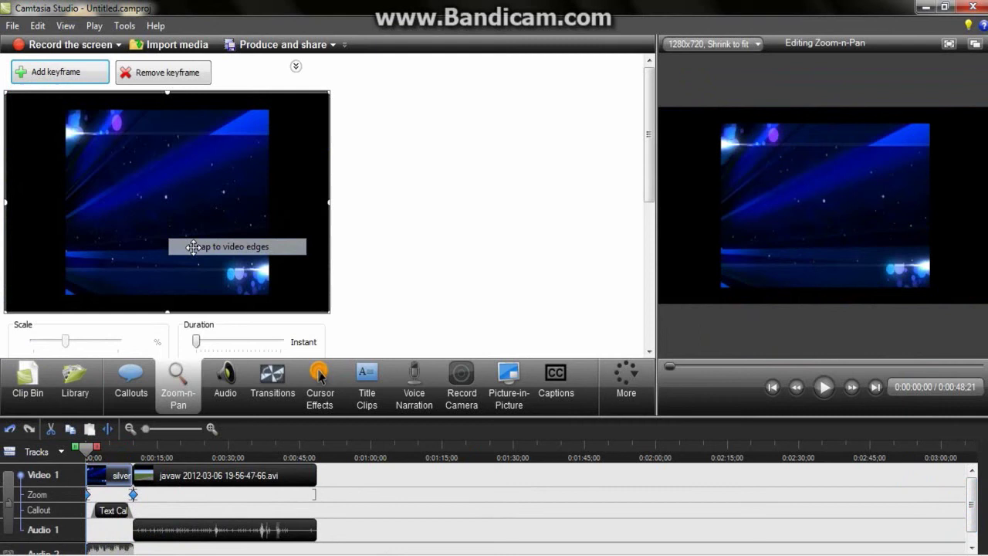
{"action": "left_click", "coordinate": [193, 247]}
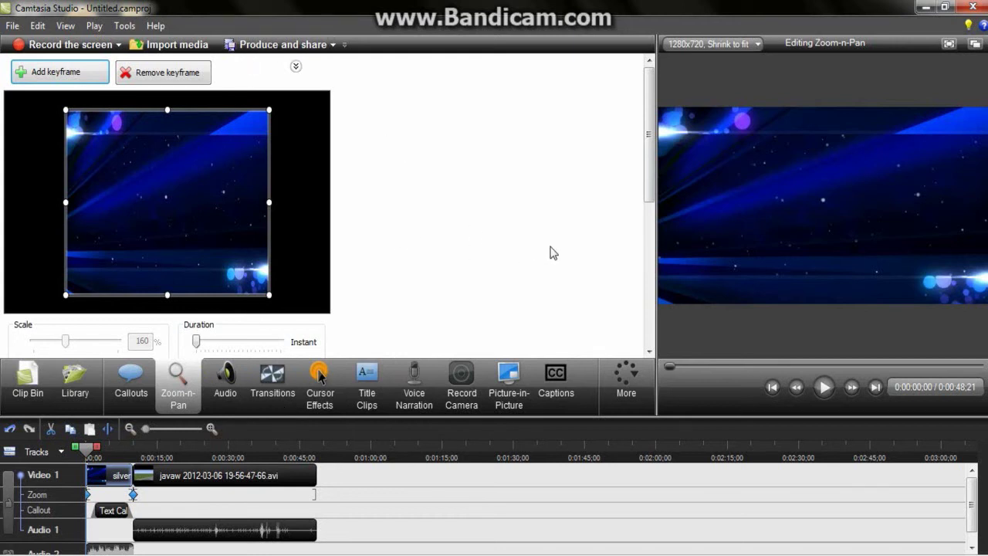
Start producing the video with the 'videos' preset for 1280x720 WMV output
{"action": "left_click", "coordinate": [286, 45]}
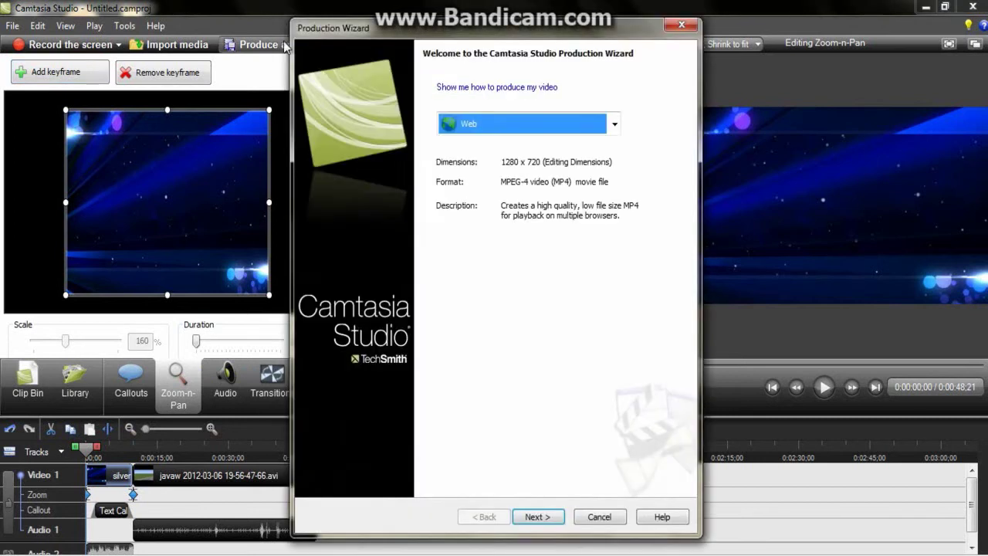
{"action": "left_click", "coordinate": [614, 124]}
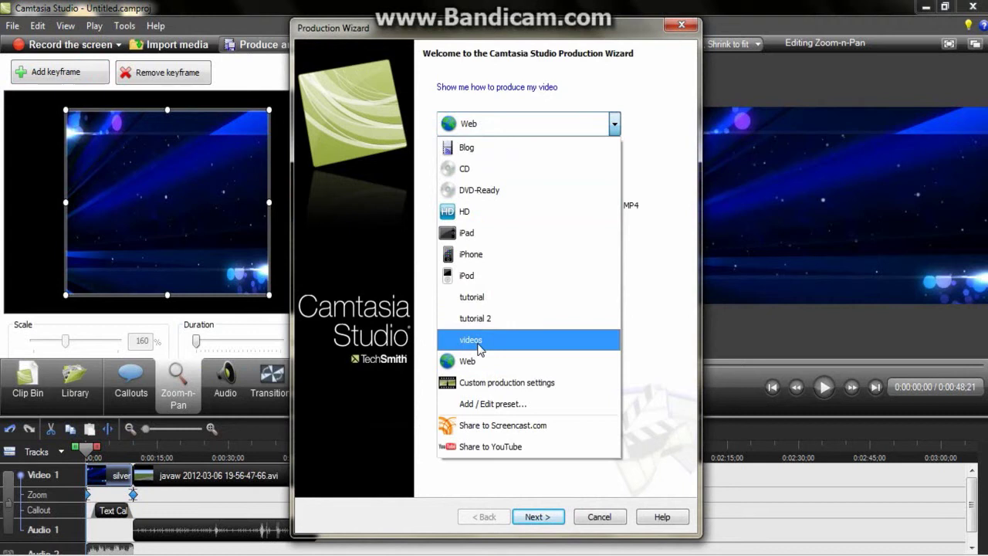
{"action": "left_click", "coordinate": [486, 404]}
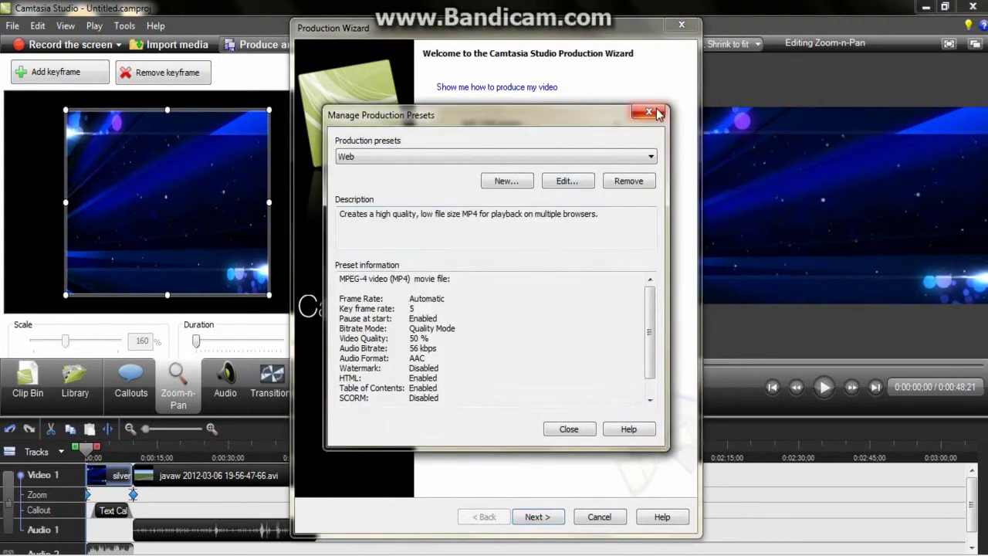
{"action": "left_click", "coordinate": [653, 106]}
{"action": "left_click", "coordinate": [614, 124]}
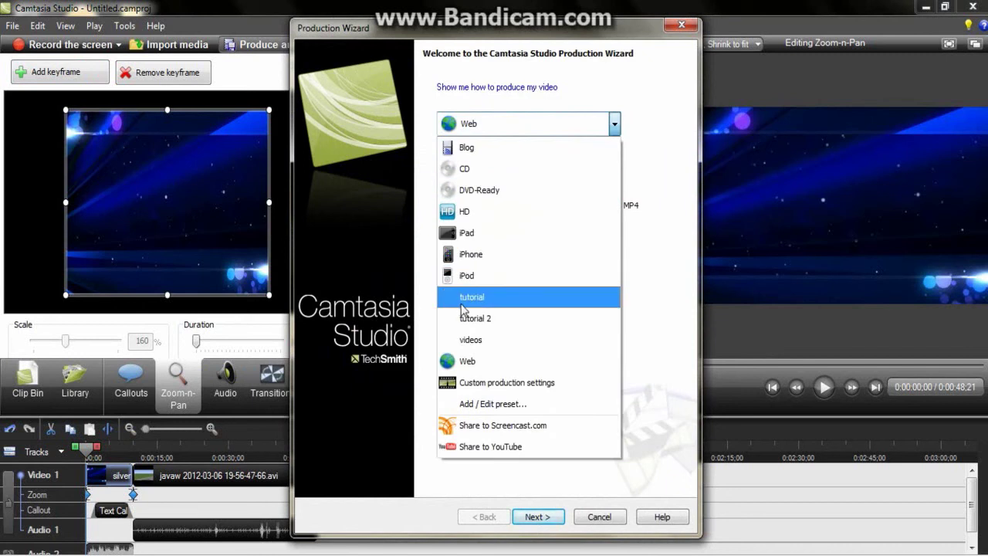
{"action": "left_click", "coordinate": [474, 342]}
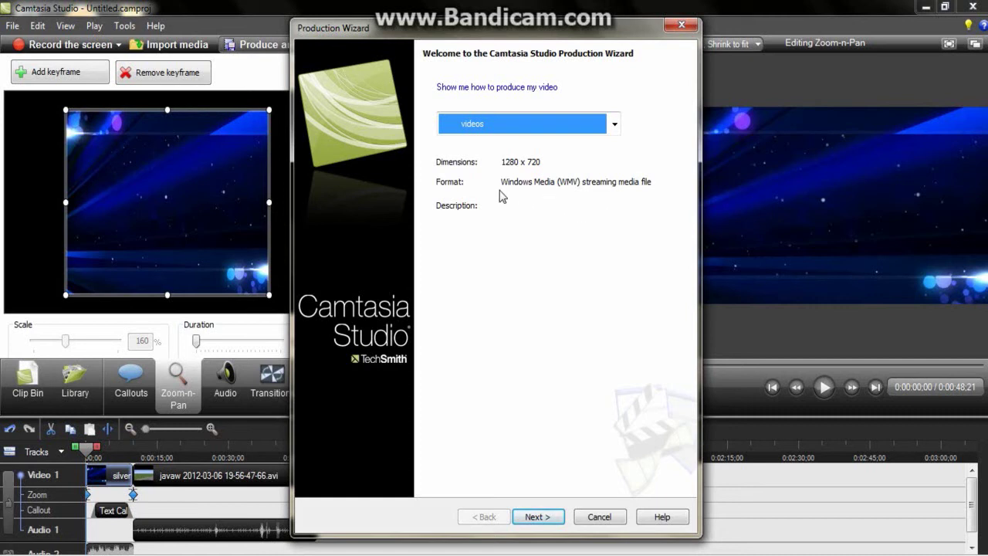
Name the production 'tutorial video' and start rendering
{"action": "left_click", "coordinate": [541, 516]}
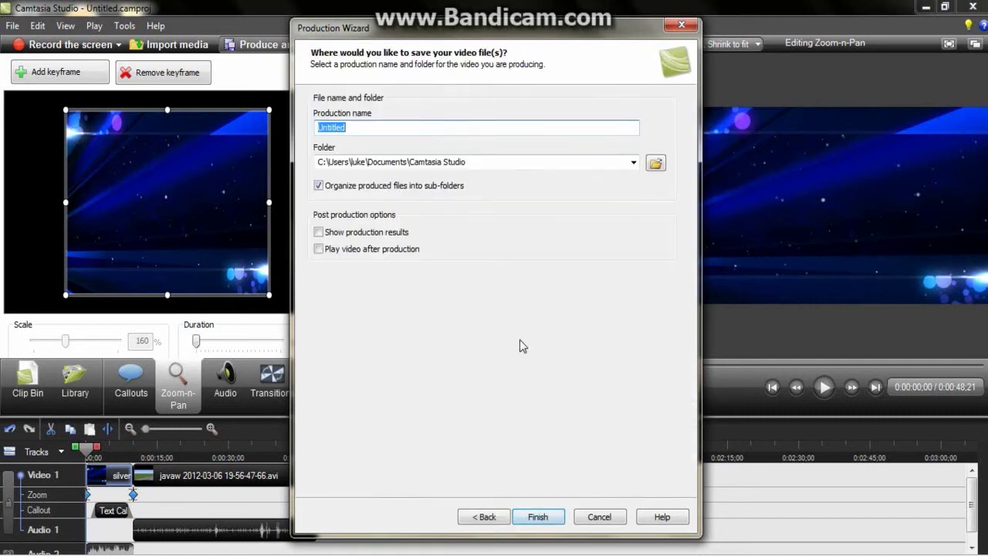
{"action": "type", "text": "torial video"}
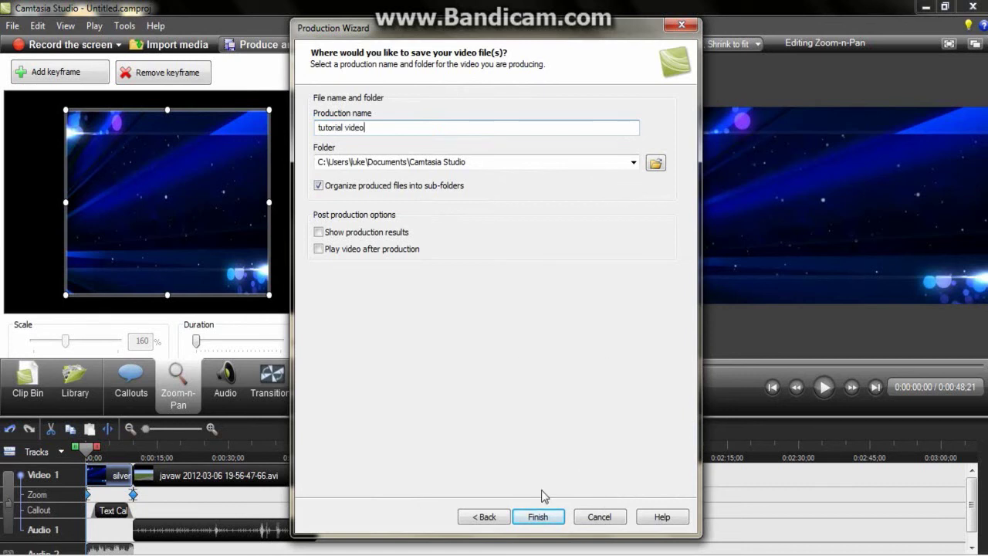
{"action": "left_click", "coordinate": [531, 515]}
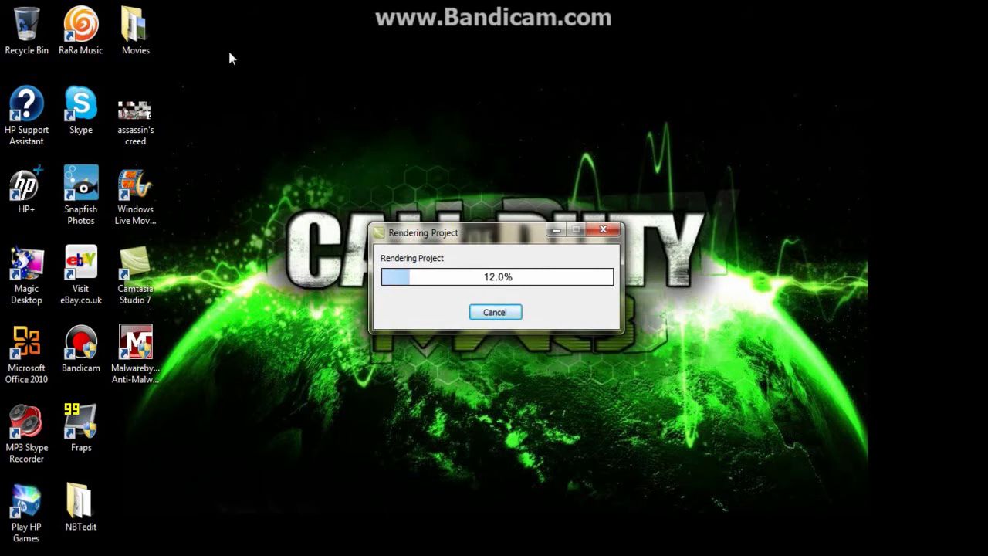
{"action": "double_click", "coordinate": [135, 30]}
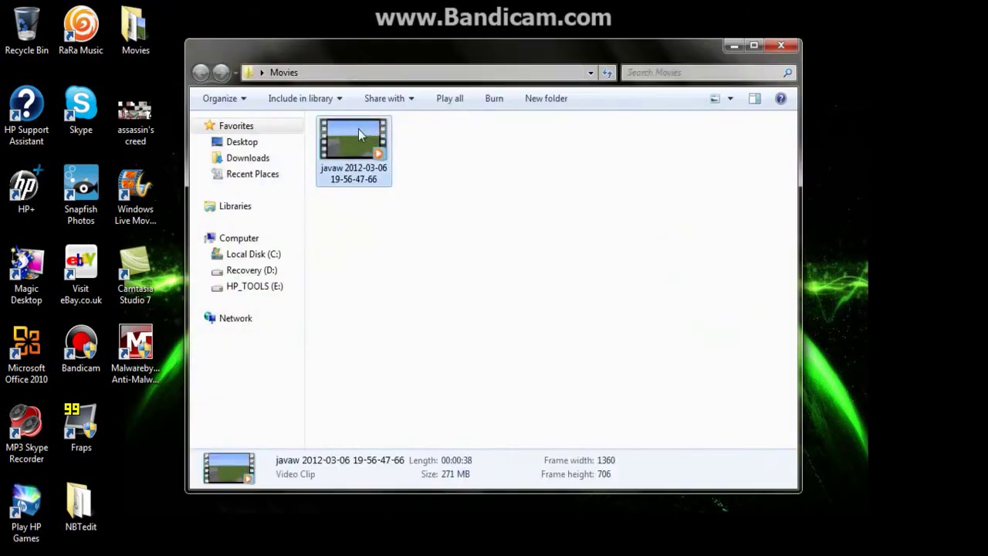
{"action": "right_click", "coordinate": [355, 136]}
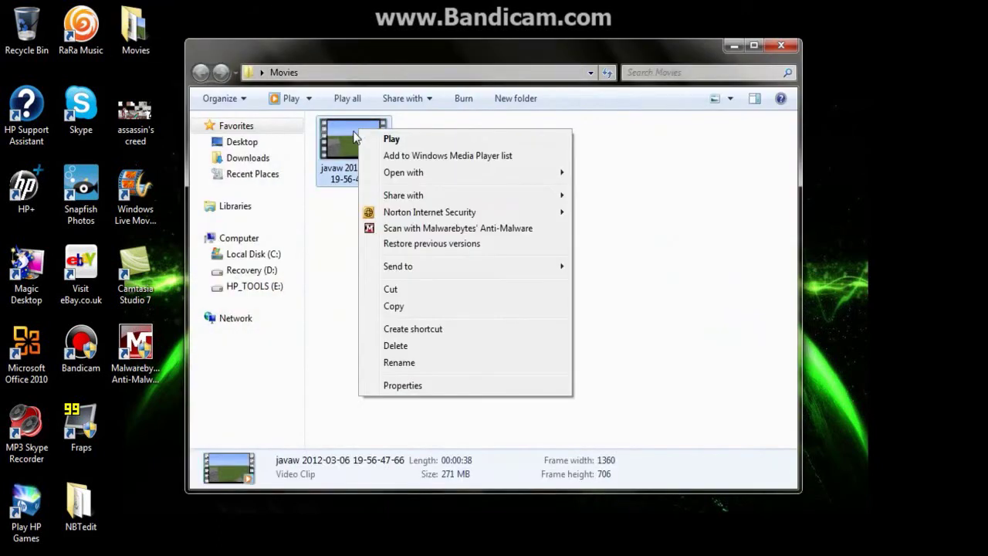
{"action": "left_click", "coordinate": [781, 45]}
{"action": "left_click", "coordinate": [781, 46]}
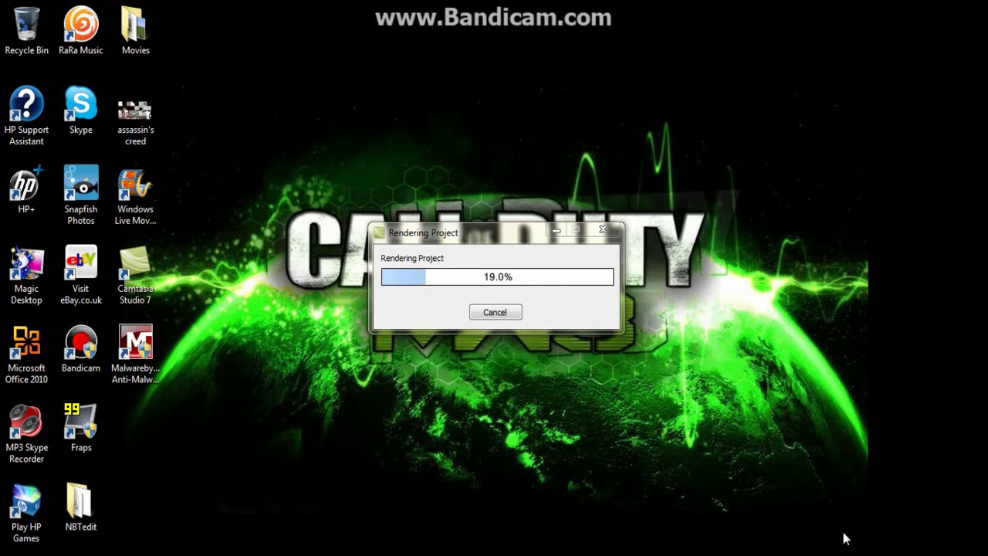
Bring up the Bandicam window and minimise it while rendering finishes
{"action": "key", "text": "alt+Tab"}
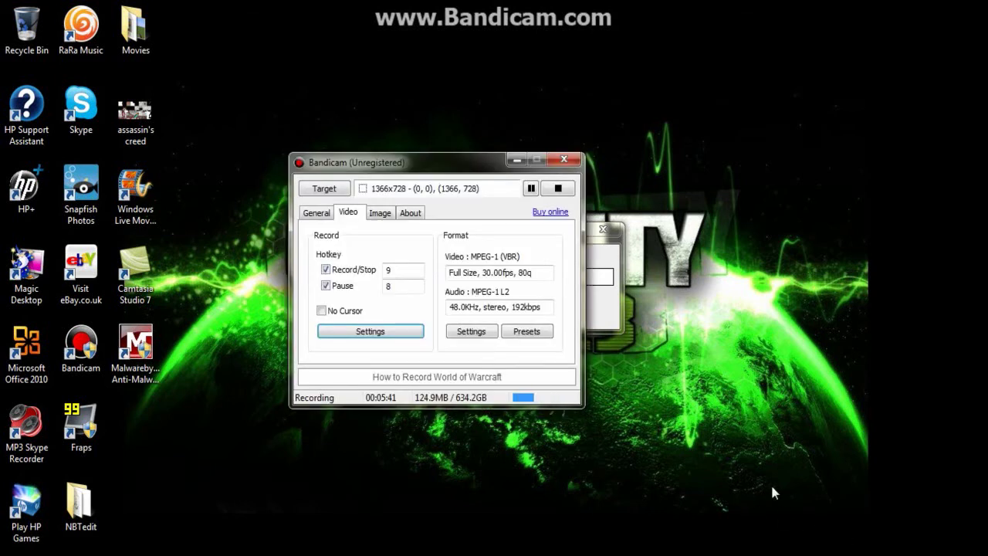
{"action": "left_click", "coordinate": [531, 189]}
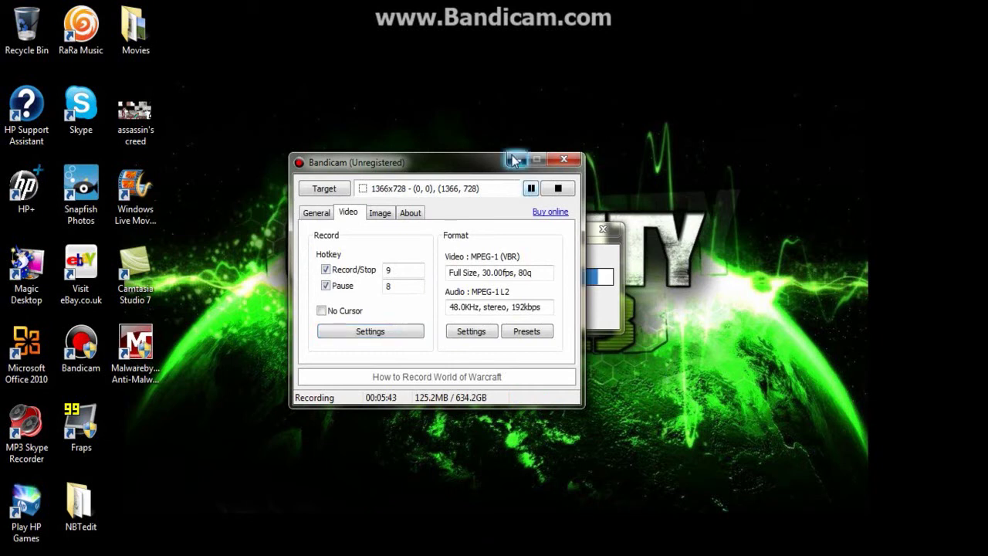
{"action": "left_click", "coordinate": [516, 160]}
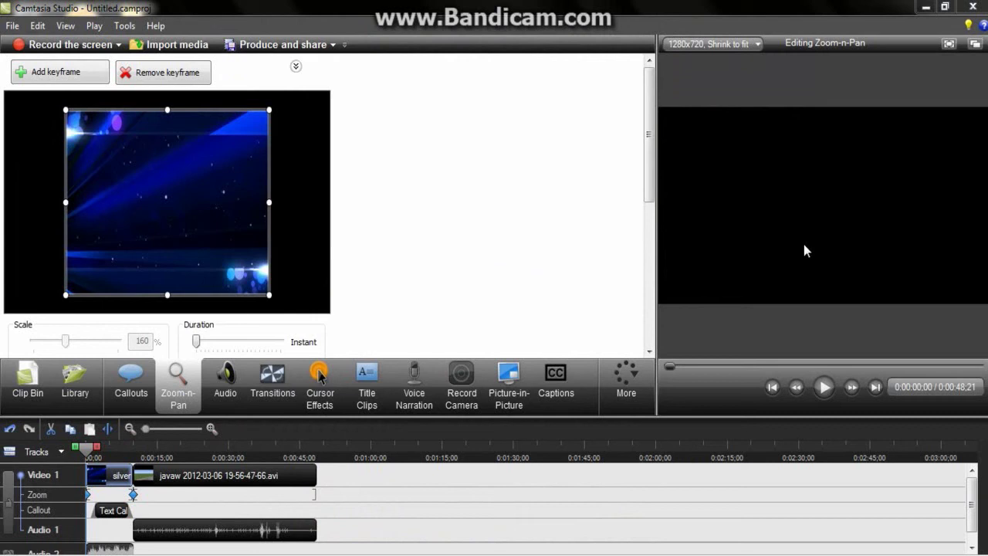
Force-close the frozen Camtasia Studio and cancel the Windows solution check
{"action": "left_click", "coordinate": [970, 10]}
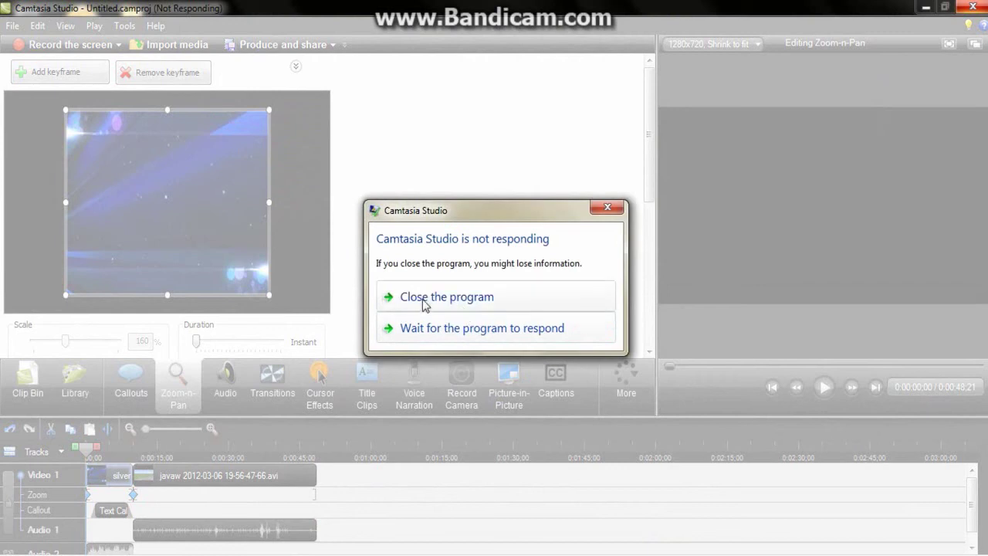
{"action": "left_click", "coordinate": [439, 301]}
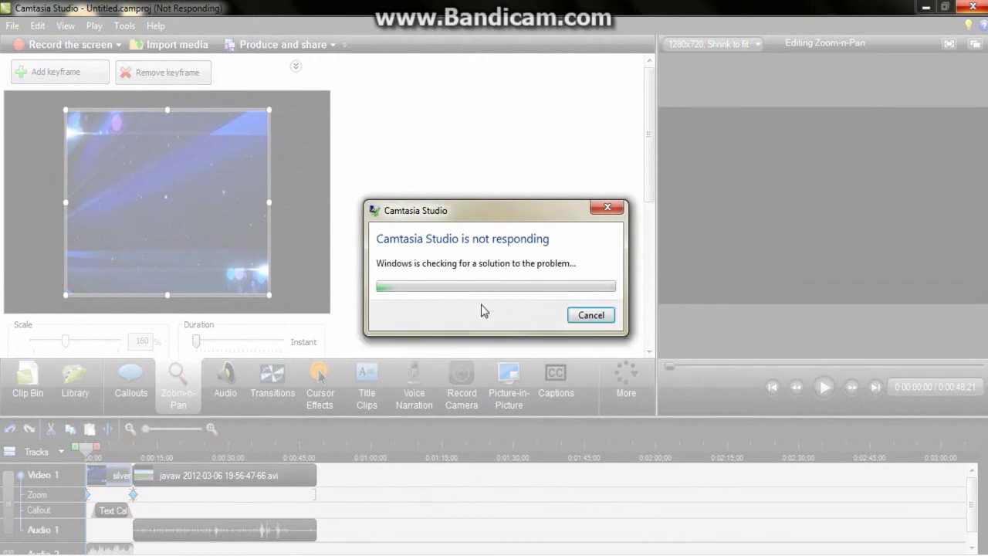
{"action": "left_click", "coordinate": [591, 314]}
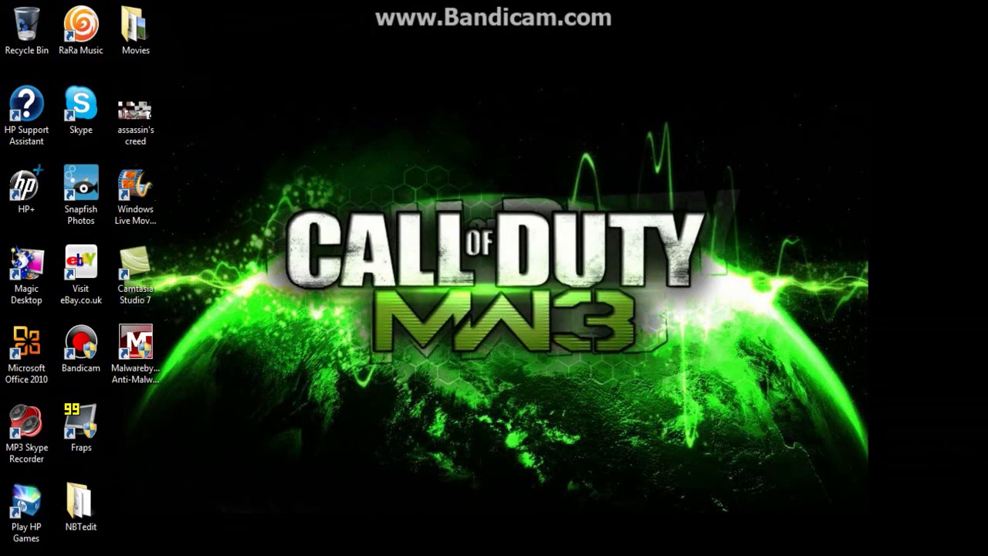
Open Documents > Camtasia Studio > tutorial video and check the file's 26.1 MB size and 48-second length
{"action": "key", "text": "super"}
{"action": "left_click", "coordinate": [231, 265]}
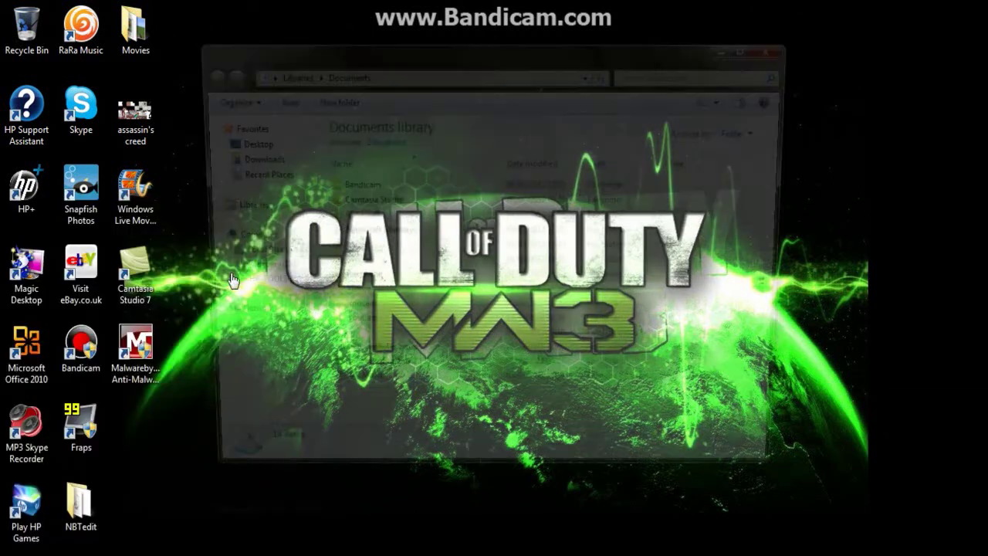
{"action": "double_click", "coordinate": [359, 202]}
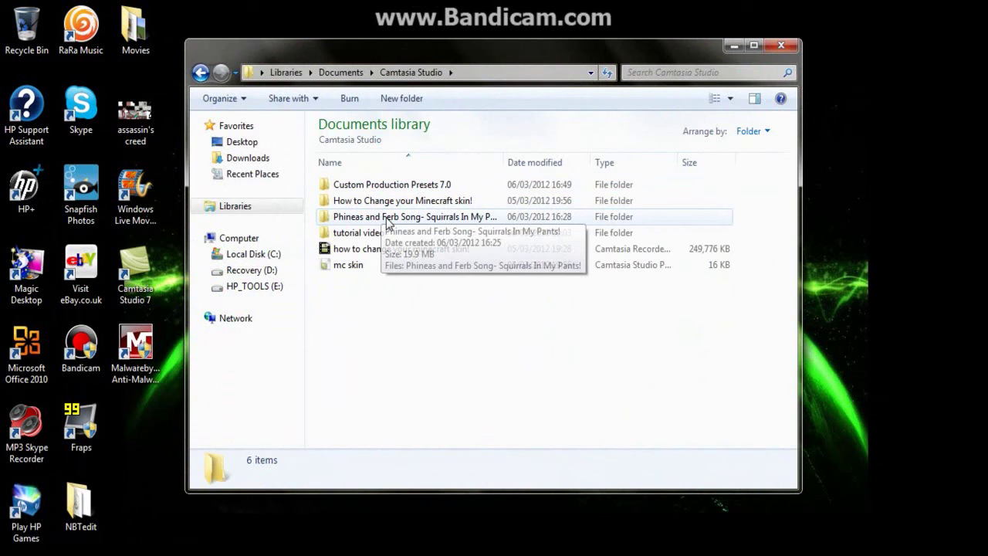
{"action": "double_click", "coordinate": [396, 233]}
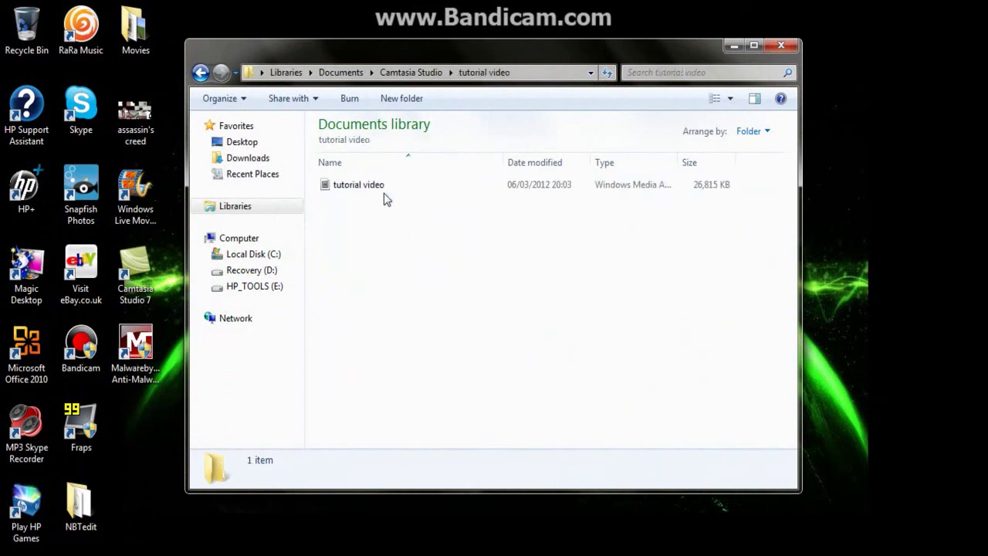
{"action": "left_click", "coordinate": [376, 193]}
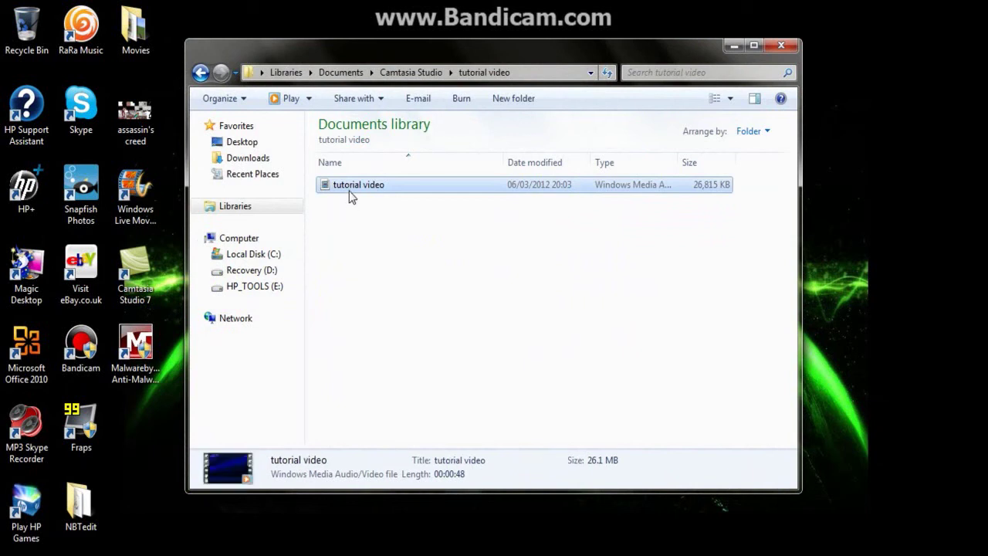
Check the size of the Phineas and Ferb song video for comparison
{"action": "left_click", "coordinate": [200, 74]}
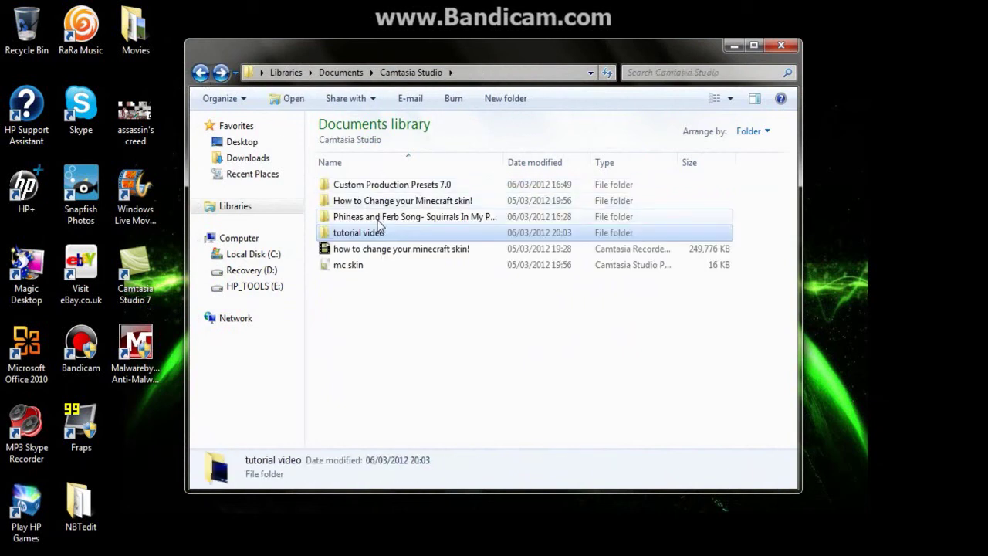
{"action": "double_click", "coordinate": [150, 34]}
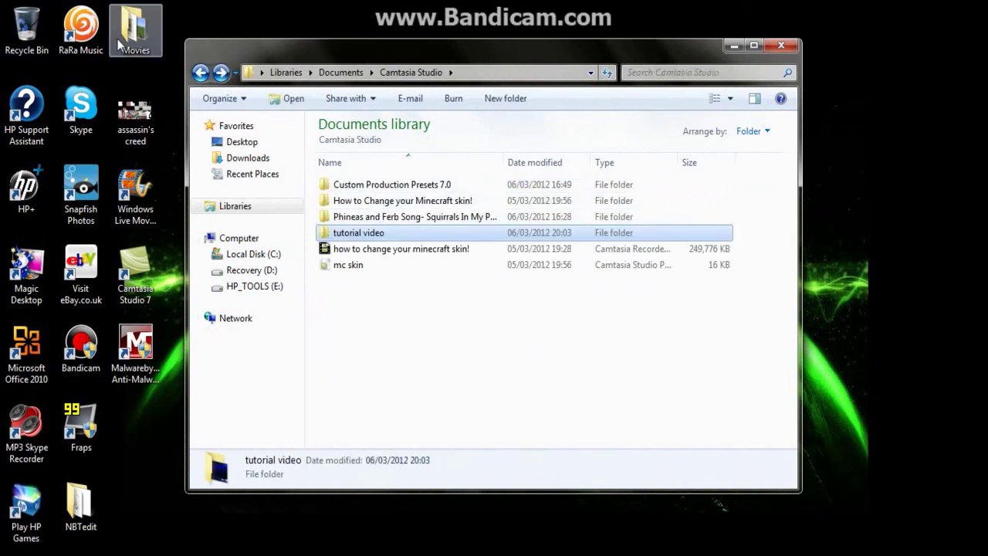
{"action": "left_click", "coordinate": [797, 67]}
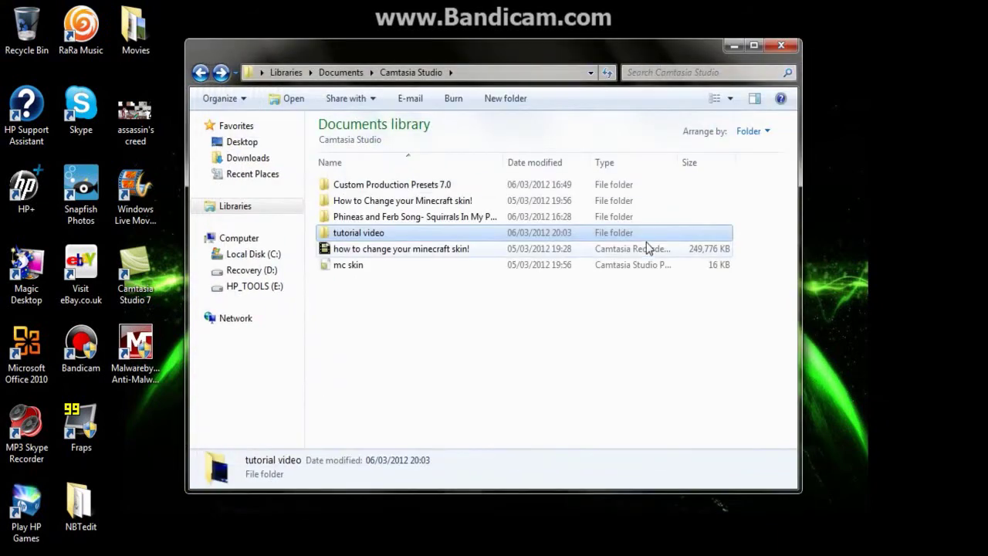
{"action": "left_click", "coordinate": [386, 222]}
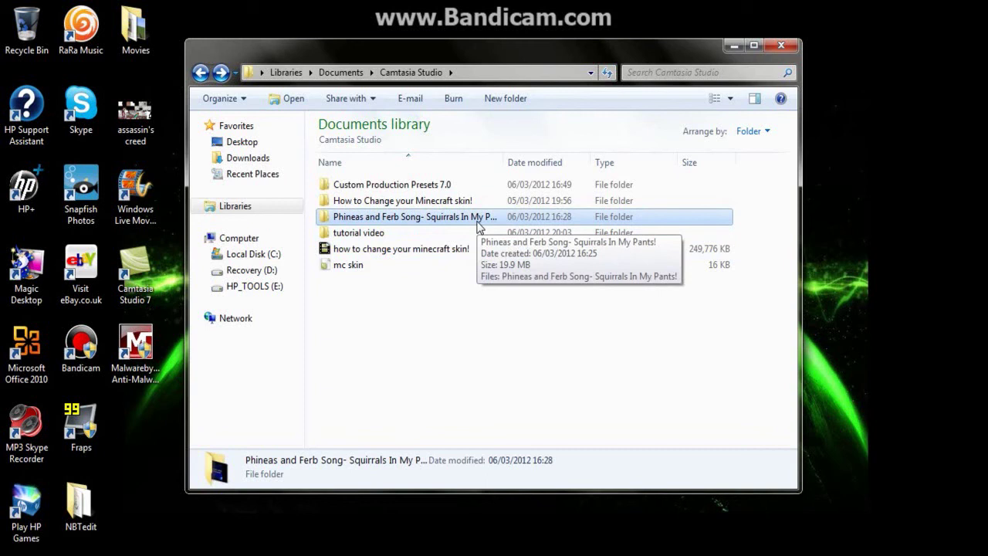
{"action": "double_click", "coordinate": [477, 222]}
{"action": "left_click", "coordinate": [434, 190]}
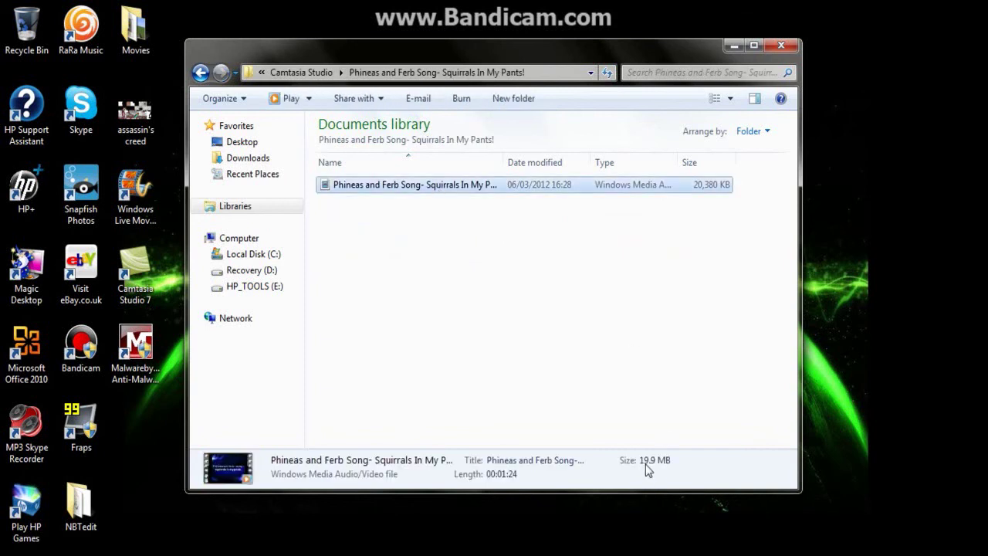
Revisit the tutorial video folder, then close Windows Explorer
{"action": "left_click", "coordinate": [199, 74]}
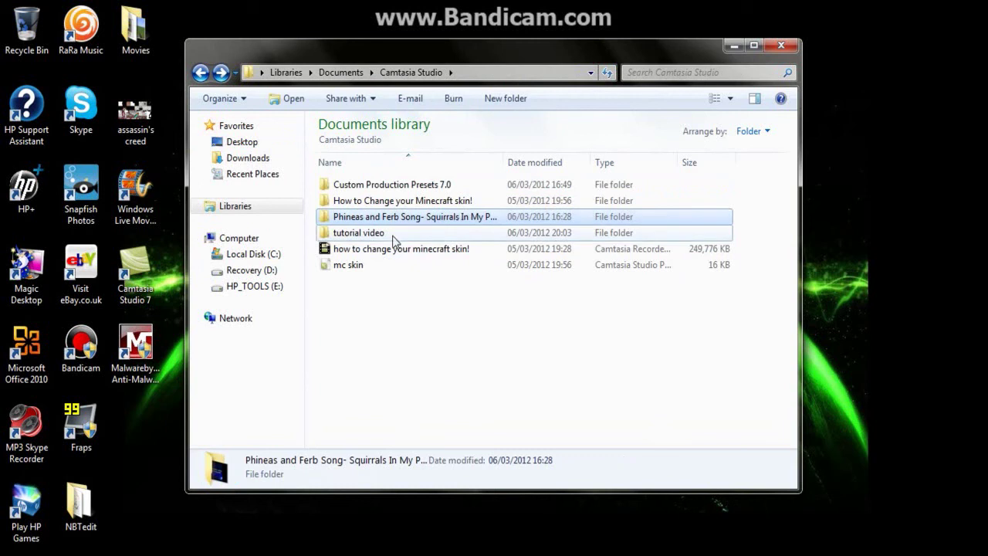
{"action": "left_click", "coordinate": [393, 237]}
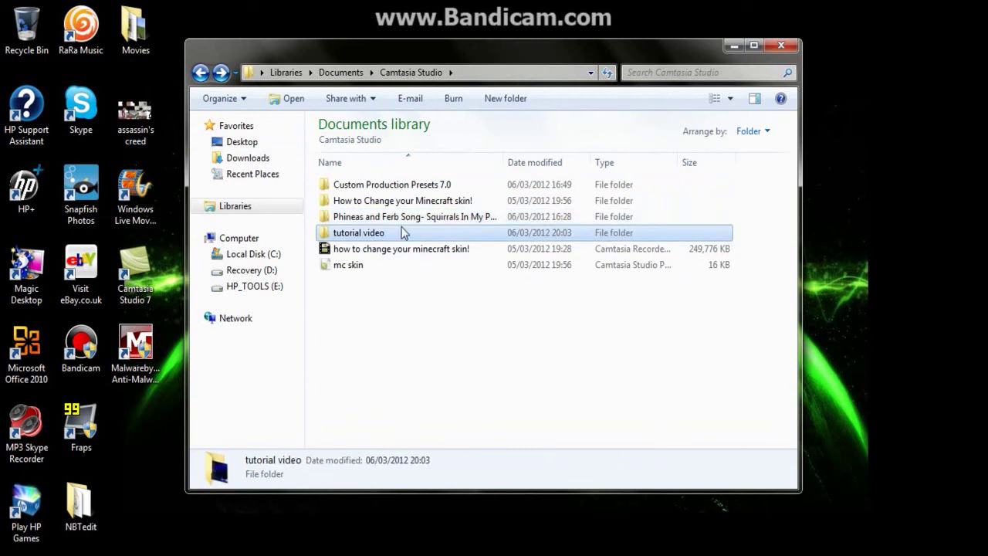
{"action": "double_click", "coordinate": [399, 231]}
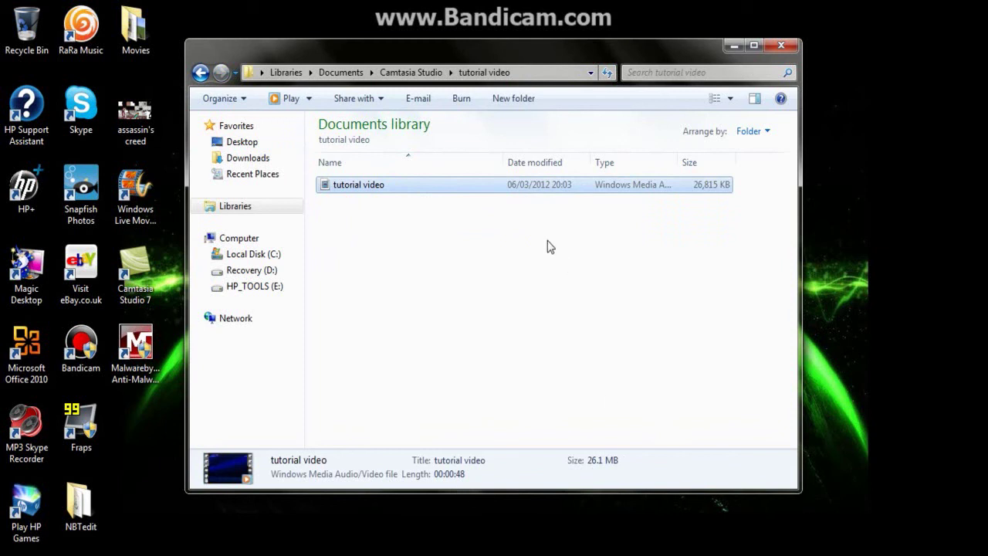
{"action": "left_click", "coordinate": [200, 72]}
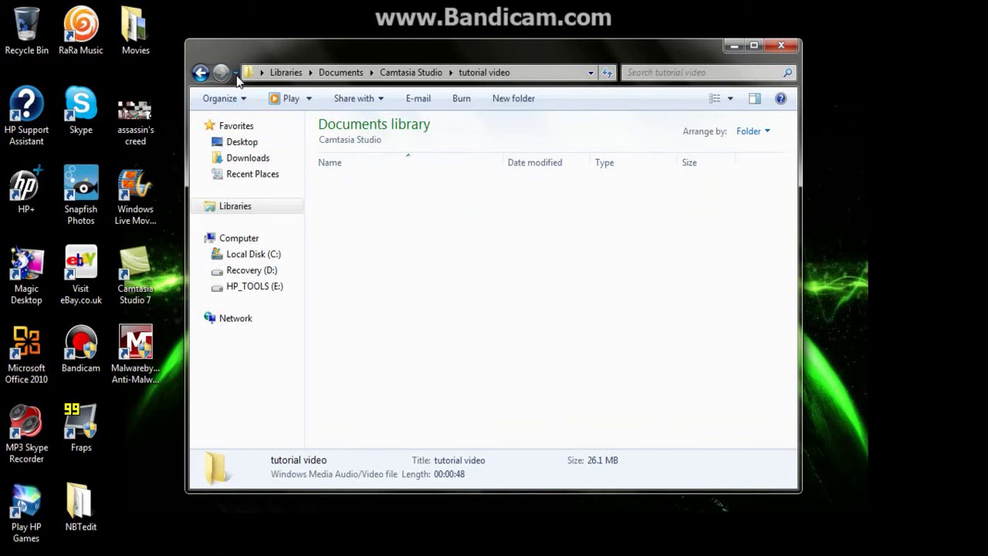
{"action": "left_click", "coordinate": [779, 47]}
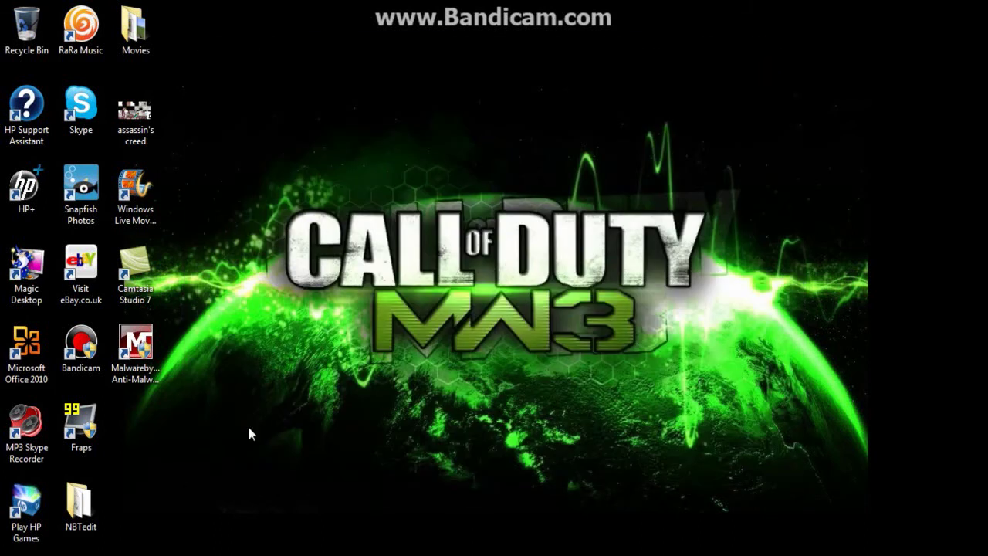
Open Documents > Camtasia Studio > tutorial video and play the WMV file
{"action": "left_click", "coordinate": [237, 500]}
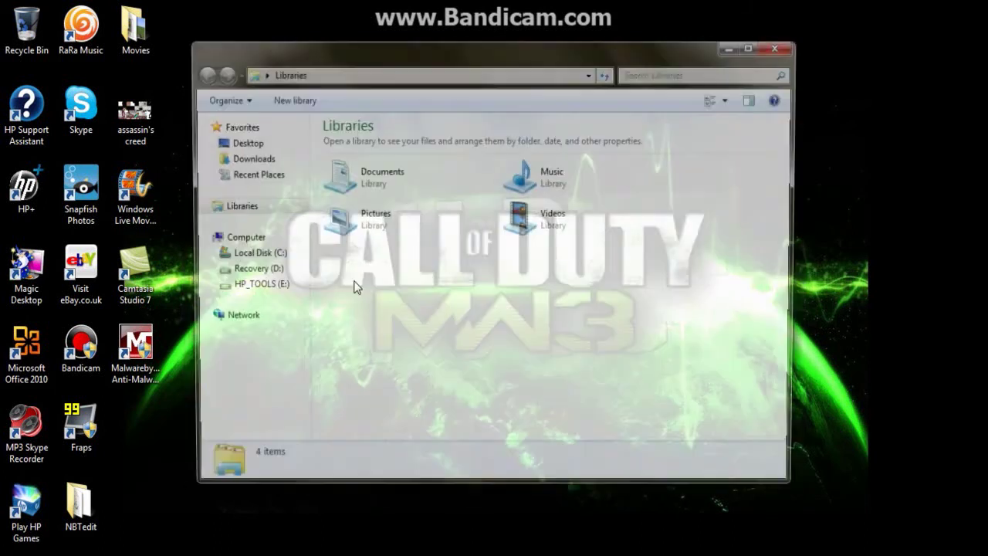
{"action": "double_click", "coordinate": [352, 185]}
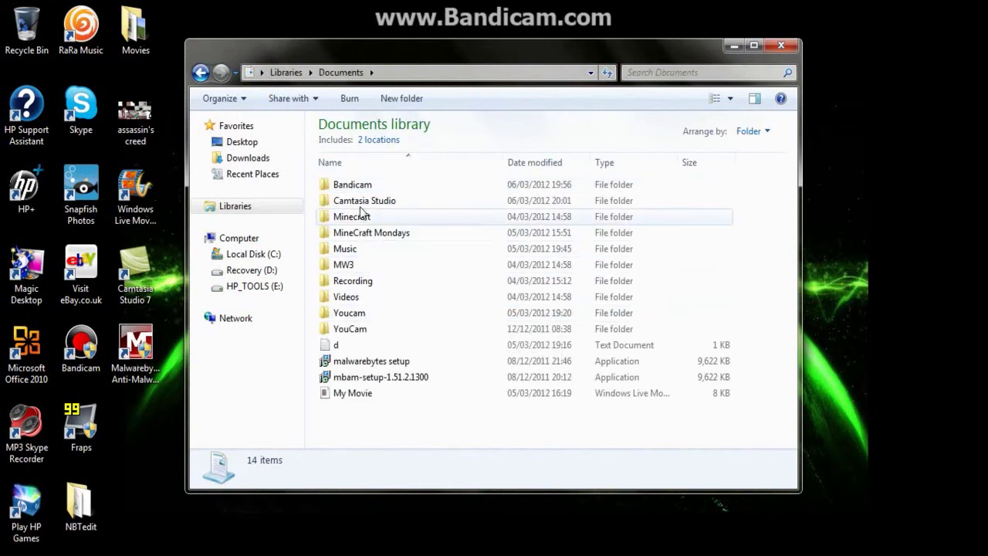
{"action": "double_click", "coordinate": [361, 203]}
{"action": "left_click", "coordinate": [366, 237]}
{"action": "double_click", "coordinate": [367, 235]}
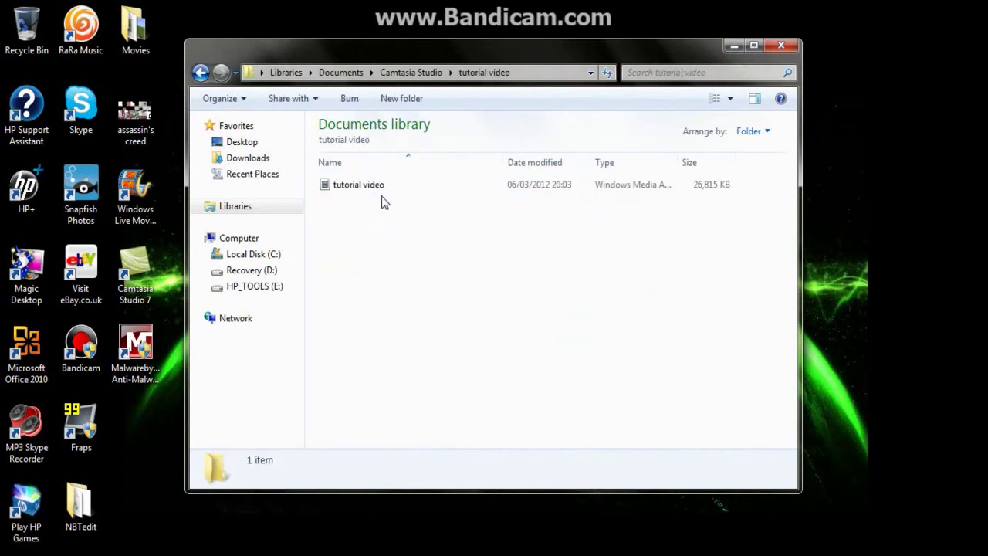
{"action": "double_click", "coordinate": [377, 189]}
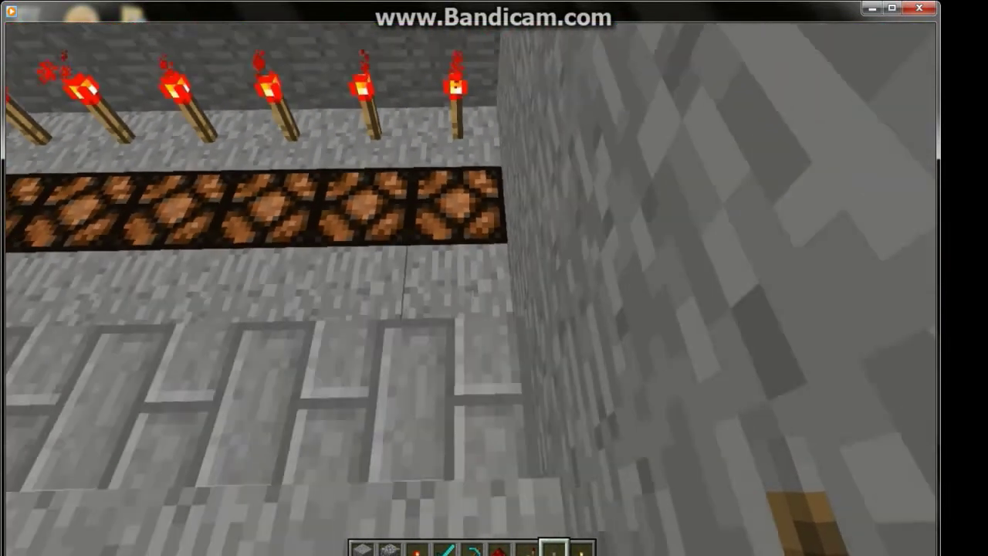
Watch the tutorial video playback, maximising Windows Media Player to full screen
{"action": "key", "text": "w"}
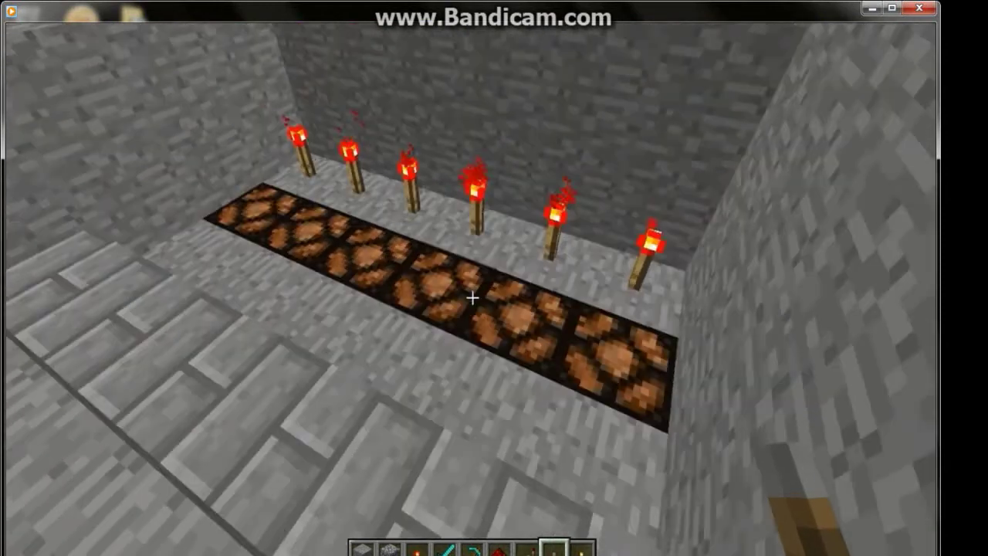
{"action": "key", "text": "w"}
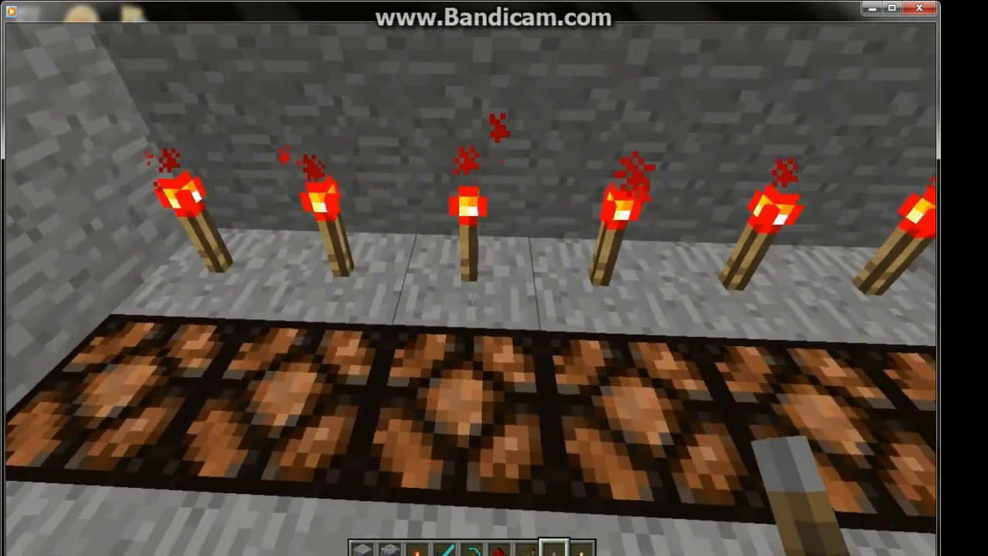
{"action": "key", "text": "s"}
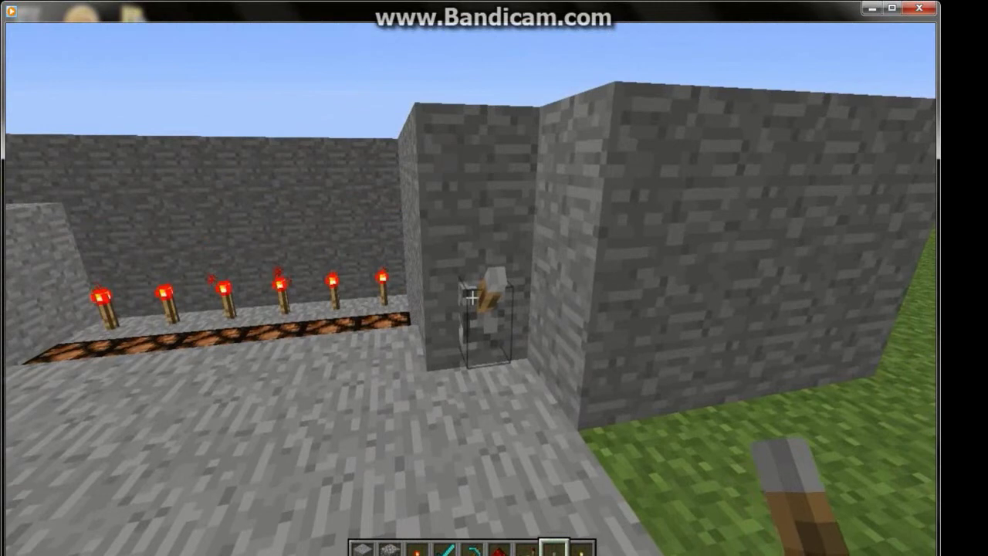
{"action": "right_click", "coordinate": [471, 297]}
{"action": "key", "text": "w"}
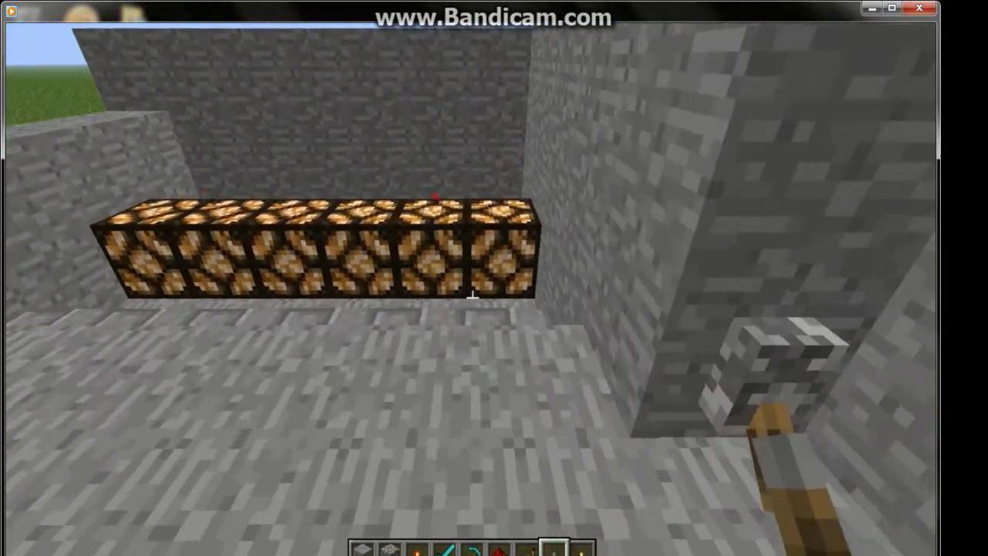
{"action": "key", "text": "w"}
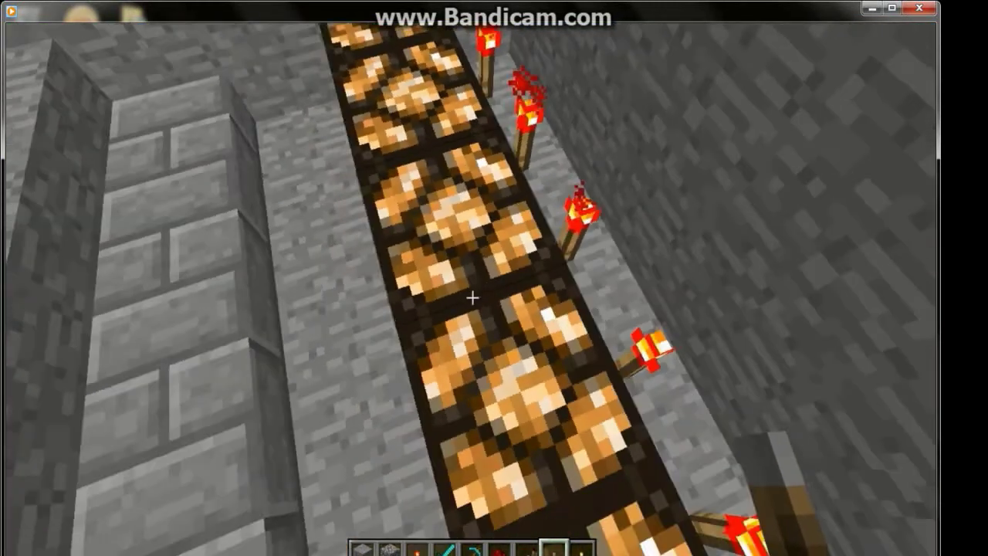
{"action": "key", "text": "w"}
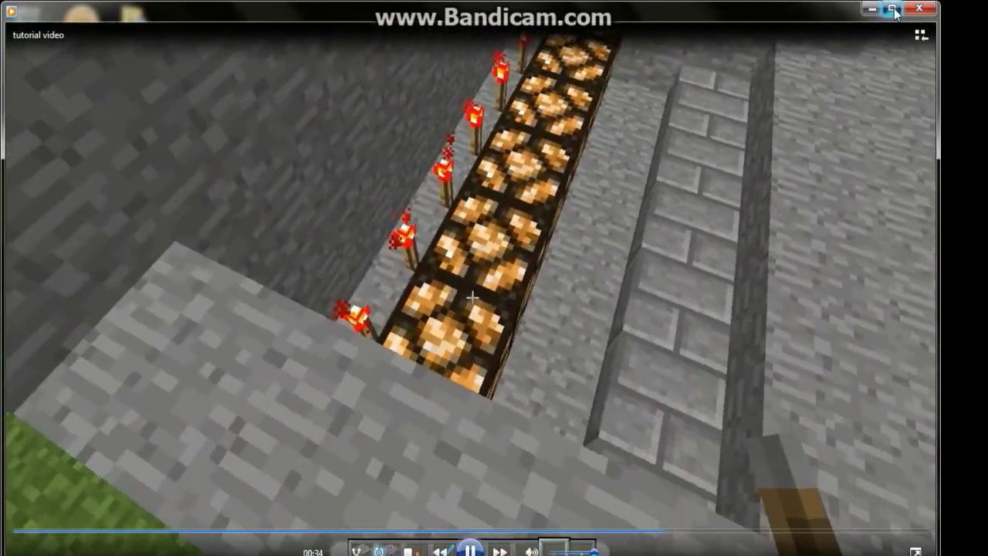
{"action": "left_click", "coordinate": [892, 10]}
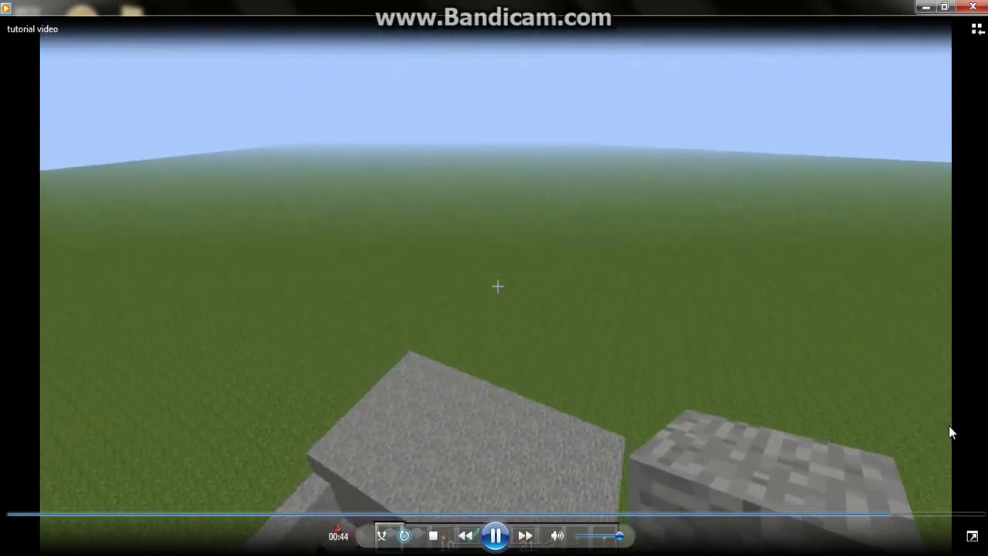
Close Windows Media Player and the Explorer window, leaving the desktop
{"action": "left_click", "coordinate": [958, 11]}
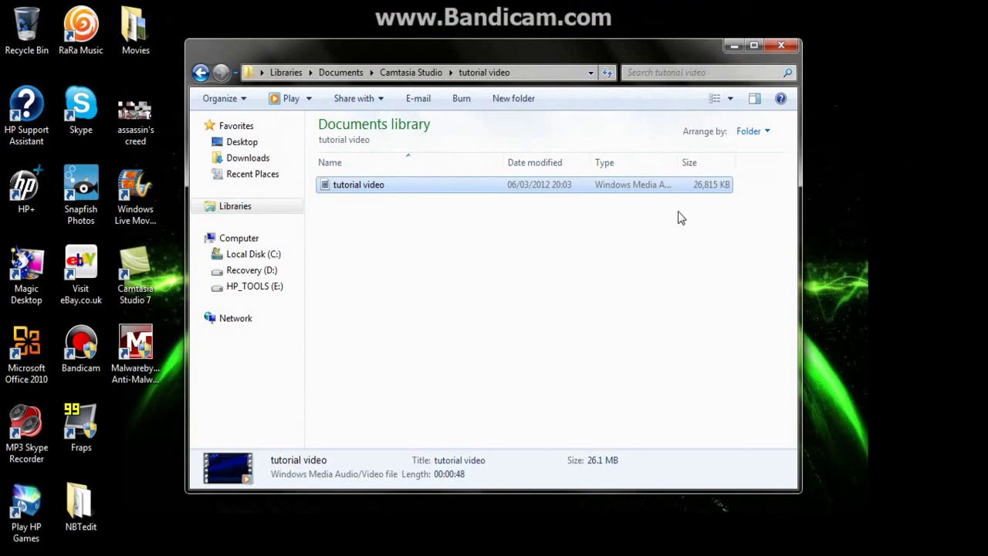
{"action": "left_click", "coordinate": [782, 46]}
{"action": "left_click_drag", "start_coordinate": [244, 416], "coordinate": [766, 157]}
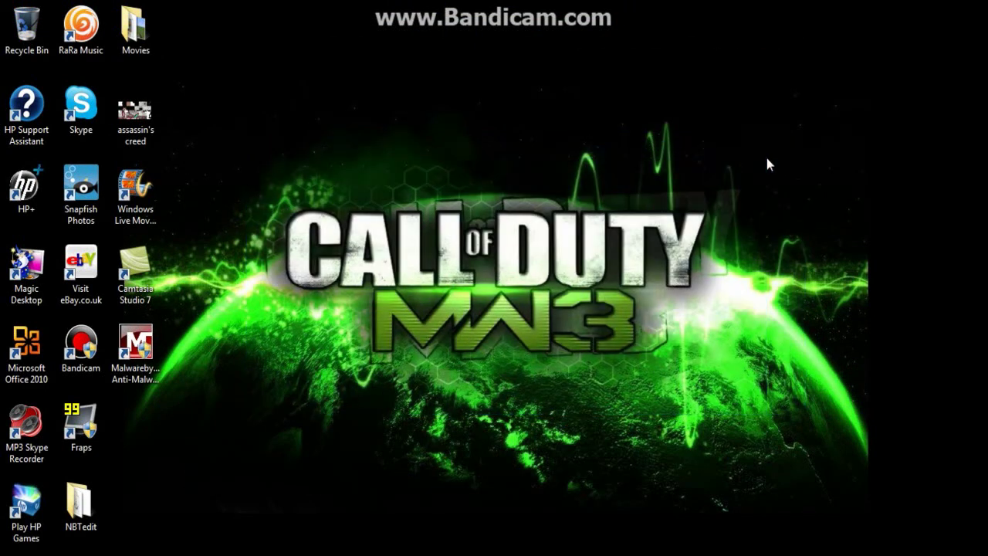